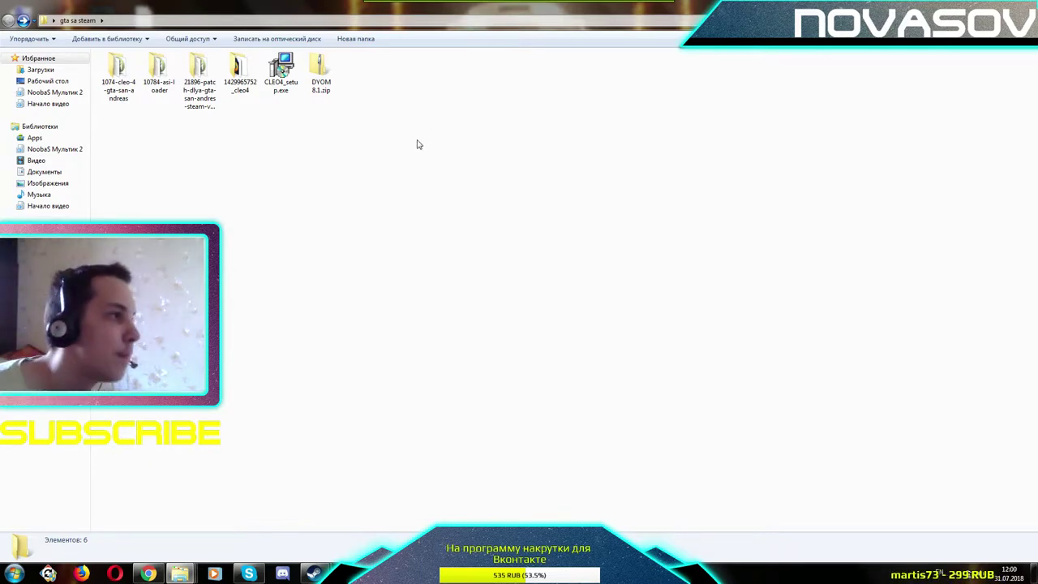
Open the DYOM 8.1.zip archive, and switch to Chrome to examine the Dyom 8.1 Russian translation mod page and its download page
{"action": "double_click", "coordinate": [339, 89]}
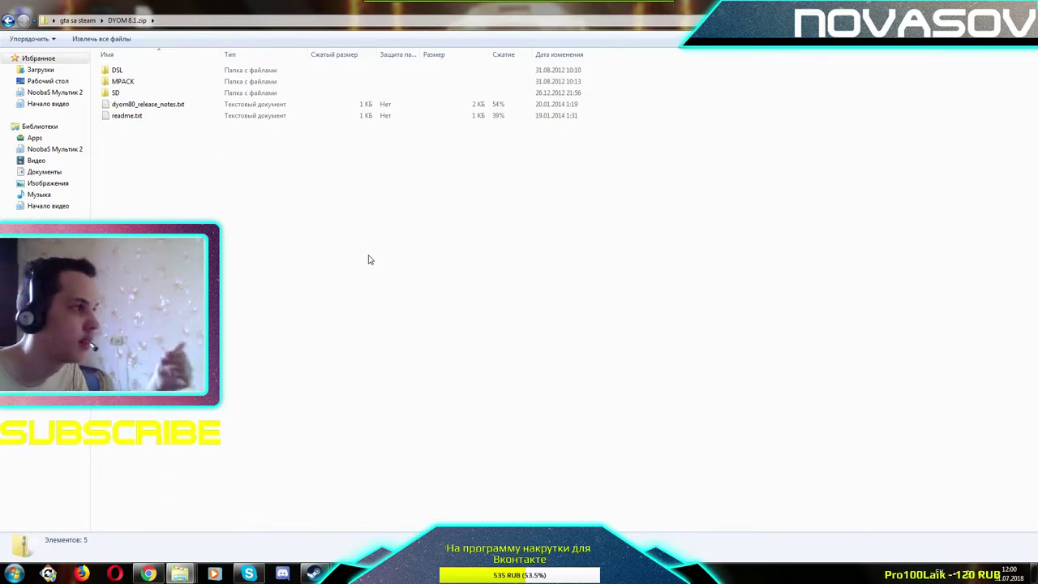
{"action": "left_click", "coordinate": [149, 574]}
{"action": "left_click", "coordinate": [261, 9]}
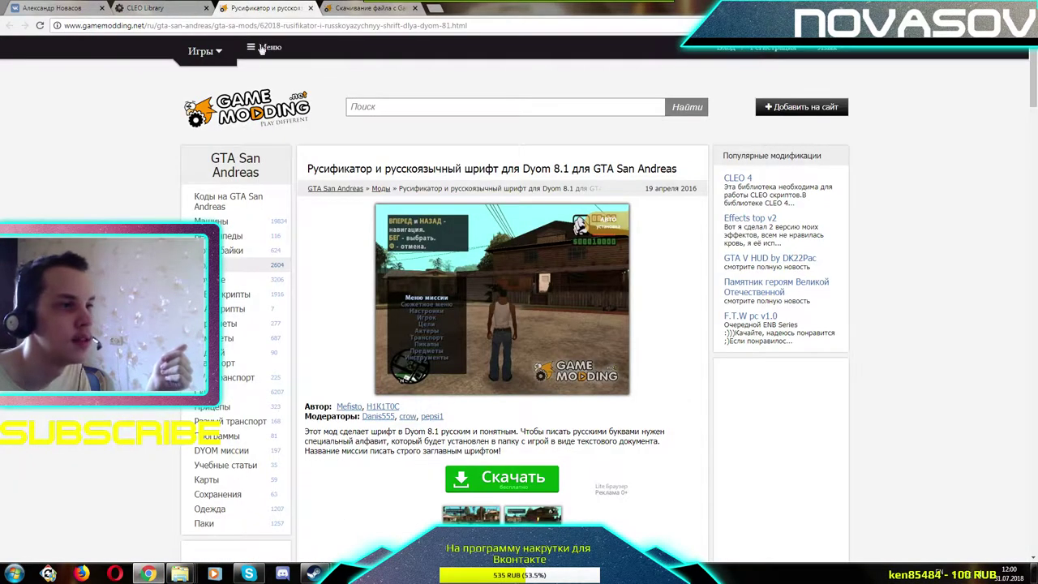
{"action": "scroll", "coordinate": [582, 284], "scroll_direction": "down", "scroll_amount": 3}
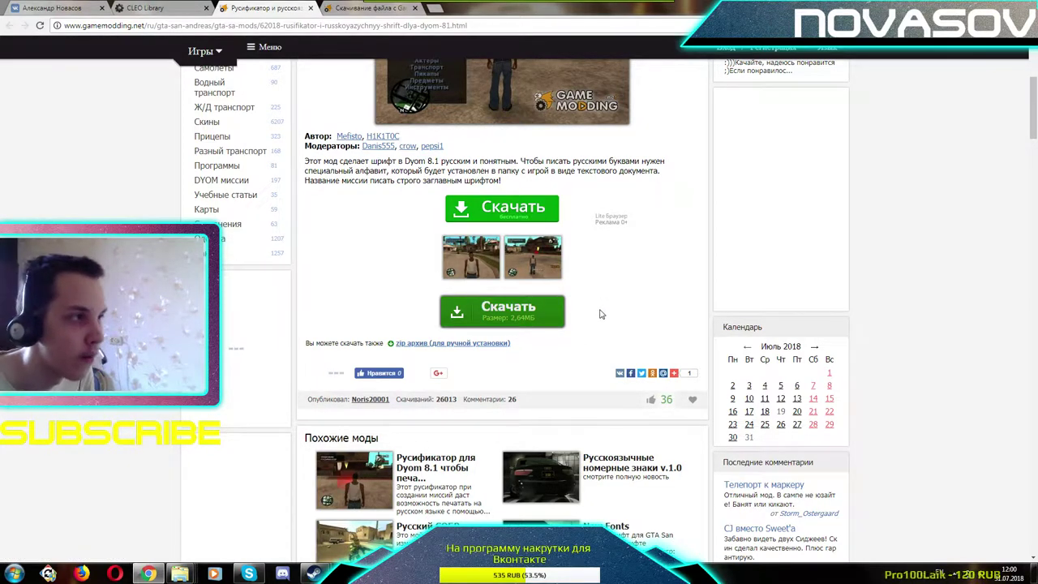
{"action": "scroll", "coordinate": [608, 308], "scroll_direction": "up", "scroll_amount": 3}
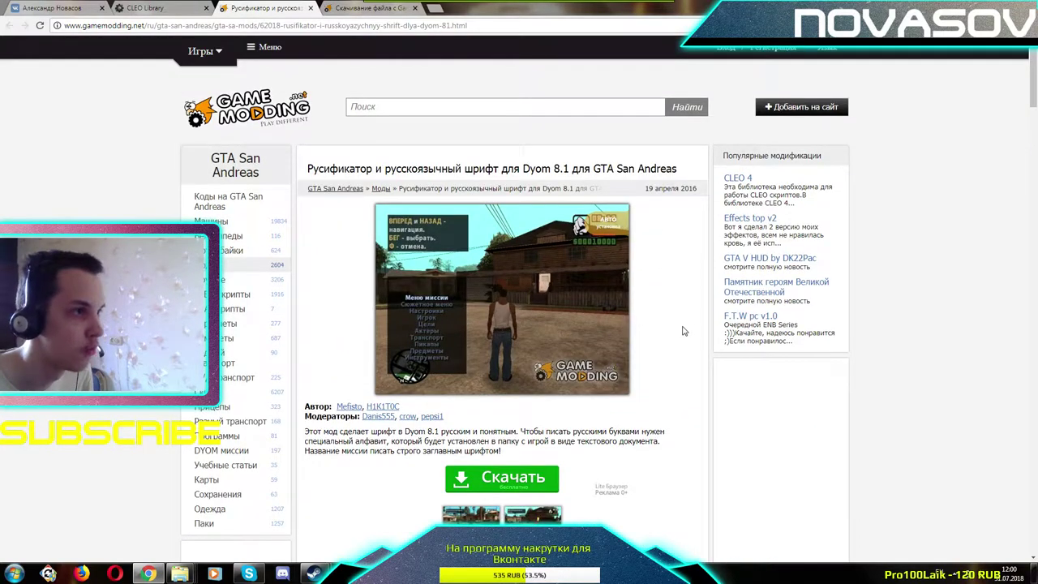
{"action": "scroll", "coordinate": [683, 331], "scroll_direction": "down", "scroll_amount": 4}
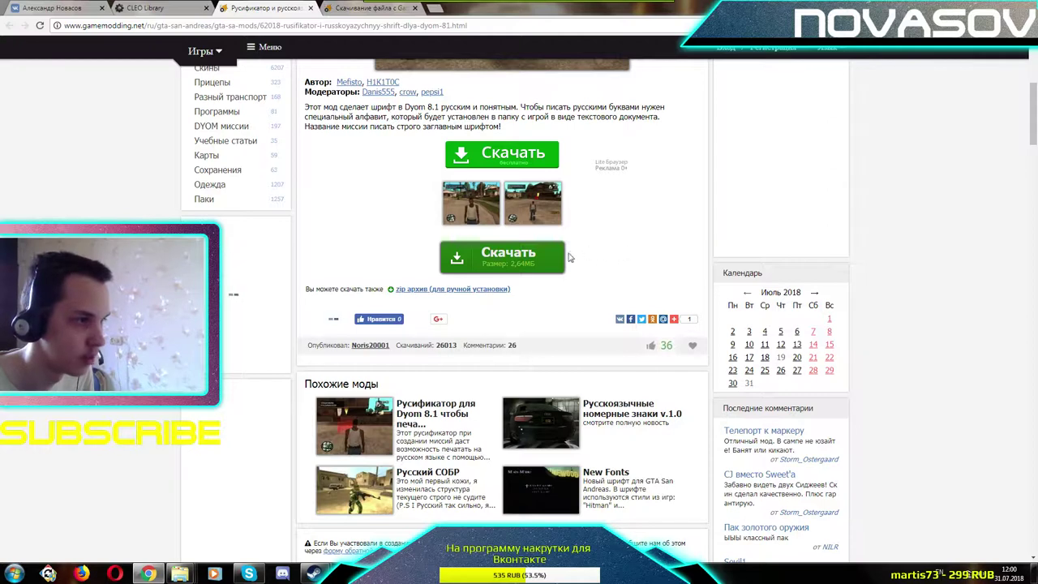
{"action": "left_click", "coordinate": [556, 258]}
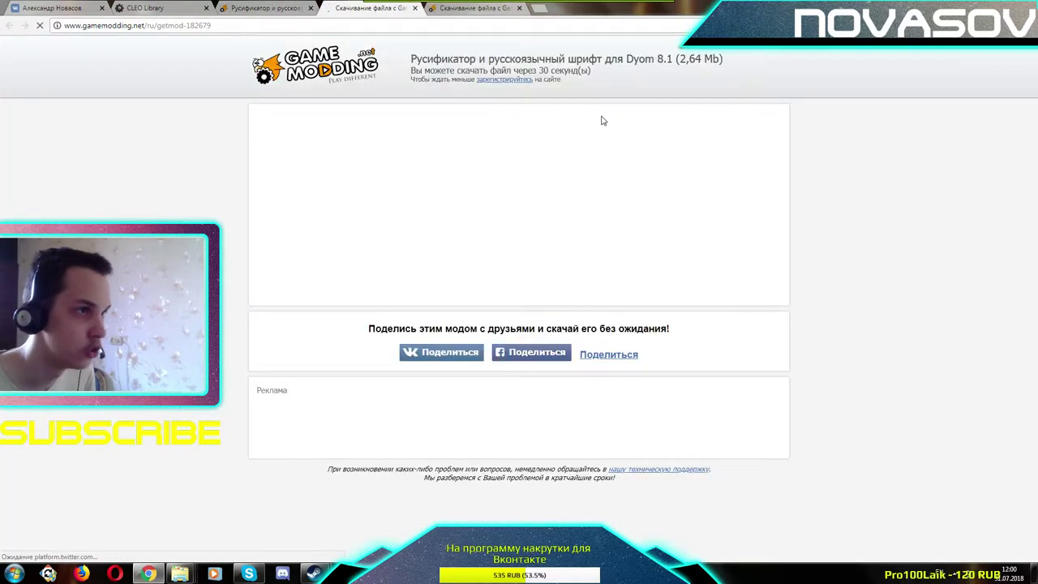
{"action": "key", "text": "ctrl+w"}
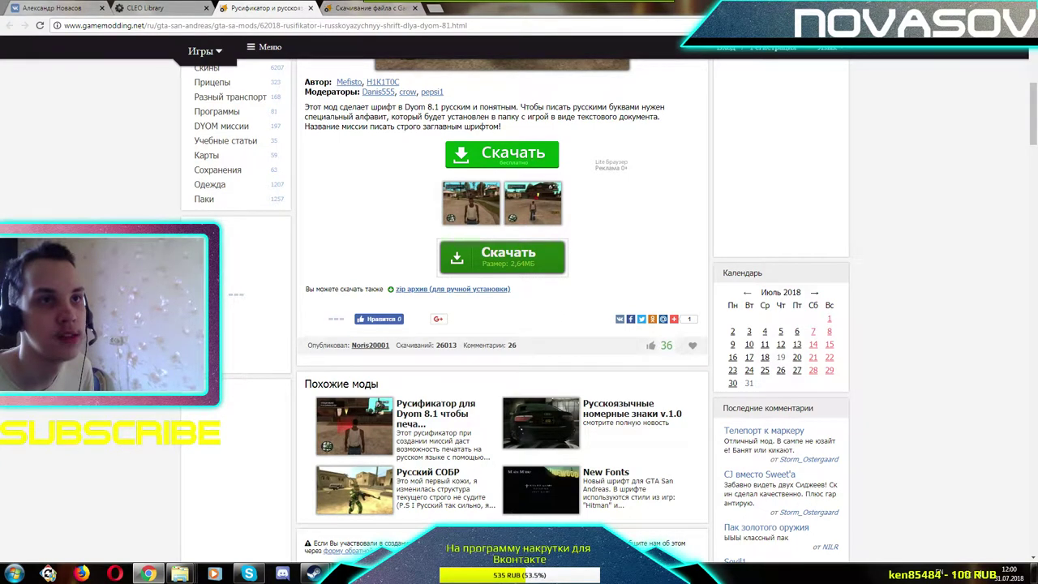
Switch back to Explorer, reopen DYOM 8.1.zip, and view the contents of the Grand Theft Auto San Andreas game folder
{"action": "key", "text": "alt+Tab"}
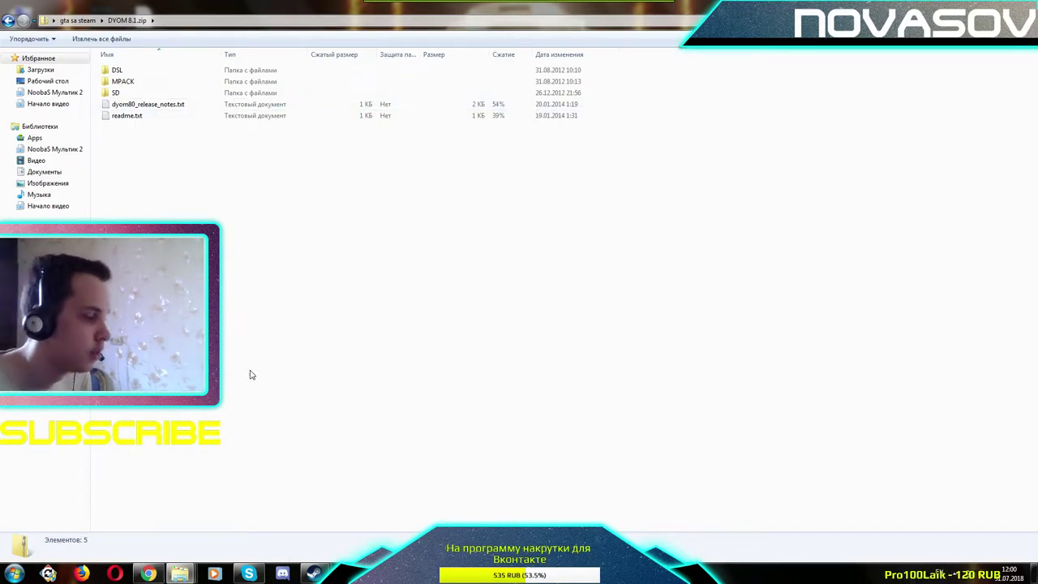
{"action": "key", "text": "BackSpace"}
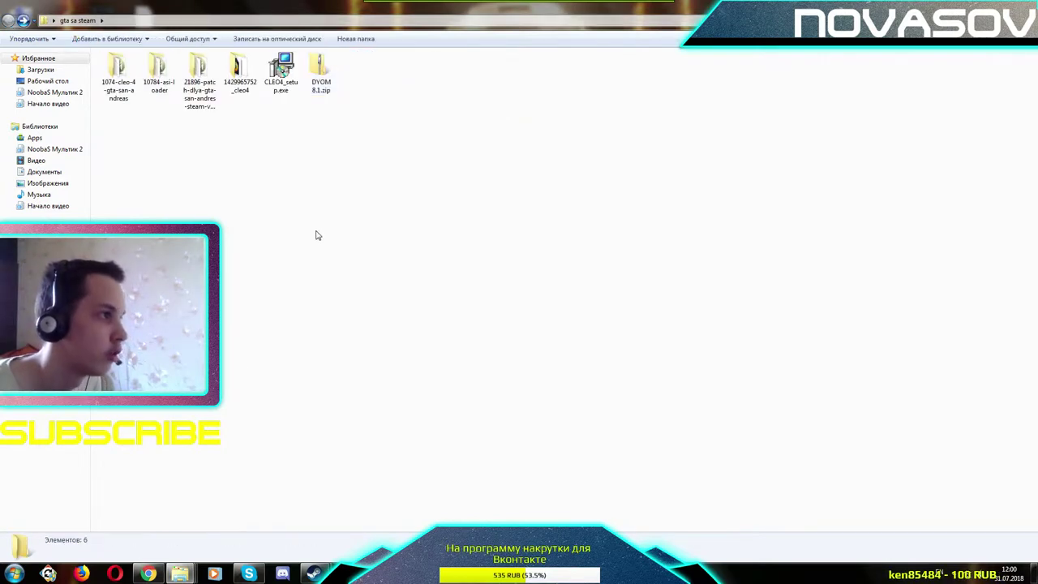
{"action": "double_click", "coordinate": [325, 88]}
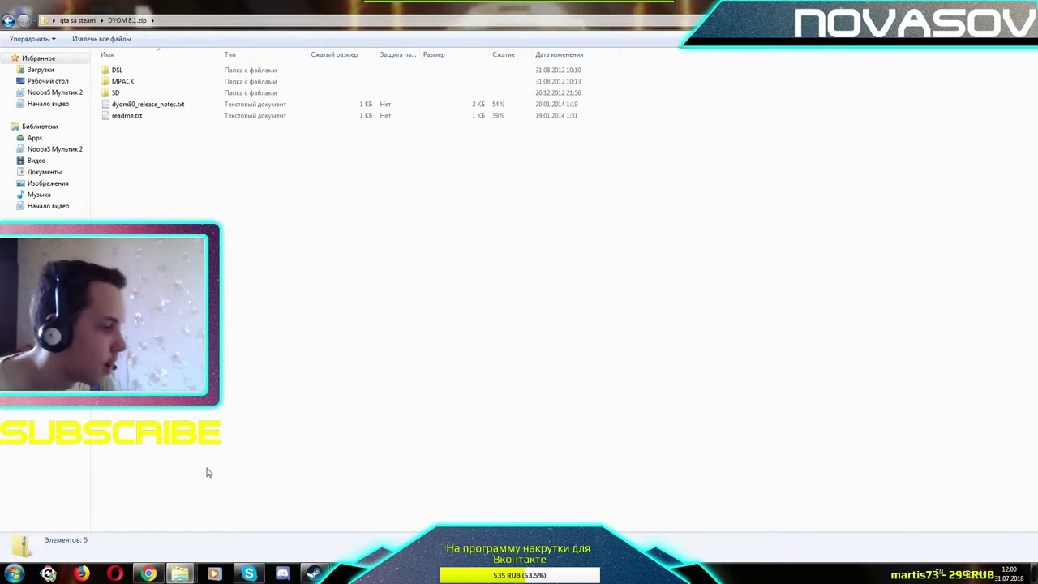
{"action": "mouse_move", "coordinate": [180, 572]}
{"action": "left_click", "coordinate": [202, 528]}
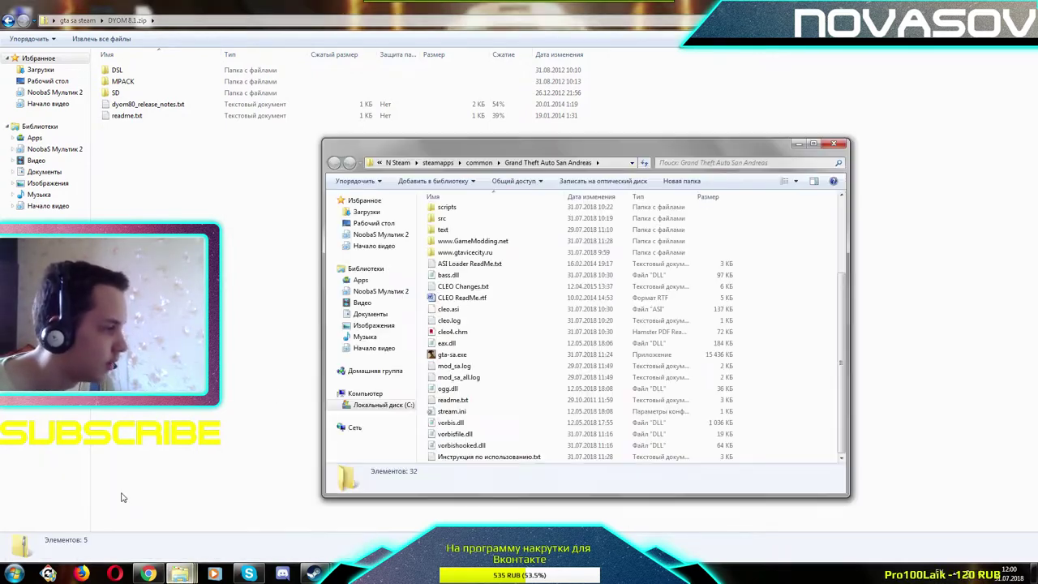
{"action": "scroll", "coordinate": [561, 283], "scroll_direction": "up", "scroll_amount": 4}
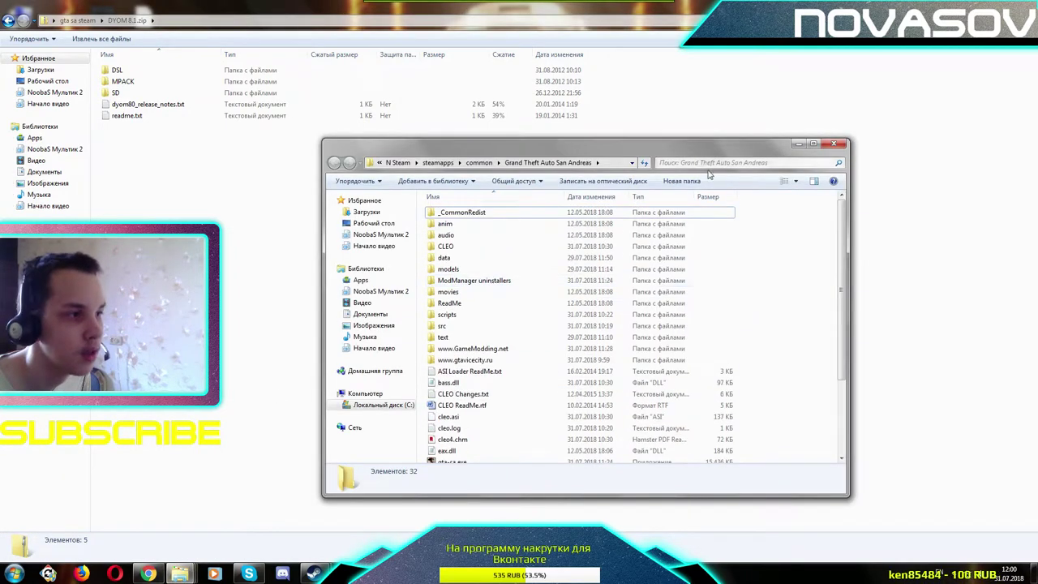
{"action": "left_click", "coordinate": [799, 143]}
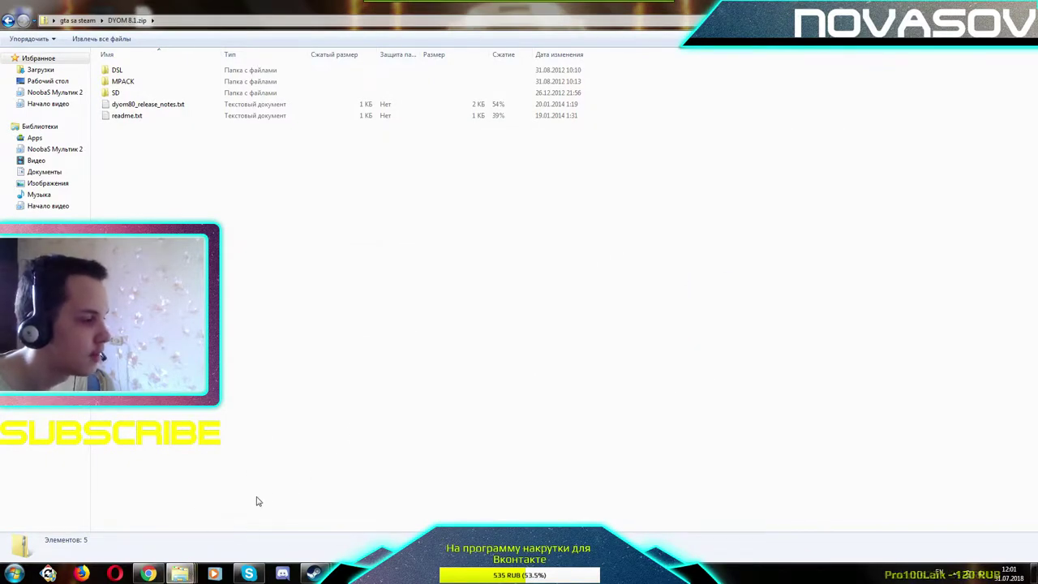
Compare the archive's DSL, MPACK and SD folders with the contents of the GTA San Andreas User Files folder
{"action": "mouse_move", "coordinate": [183, 572]}
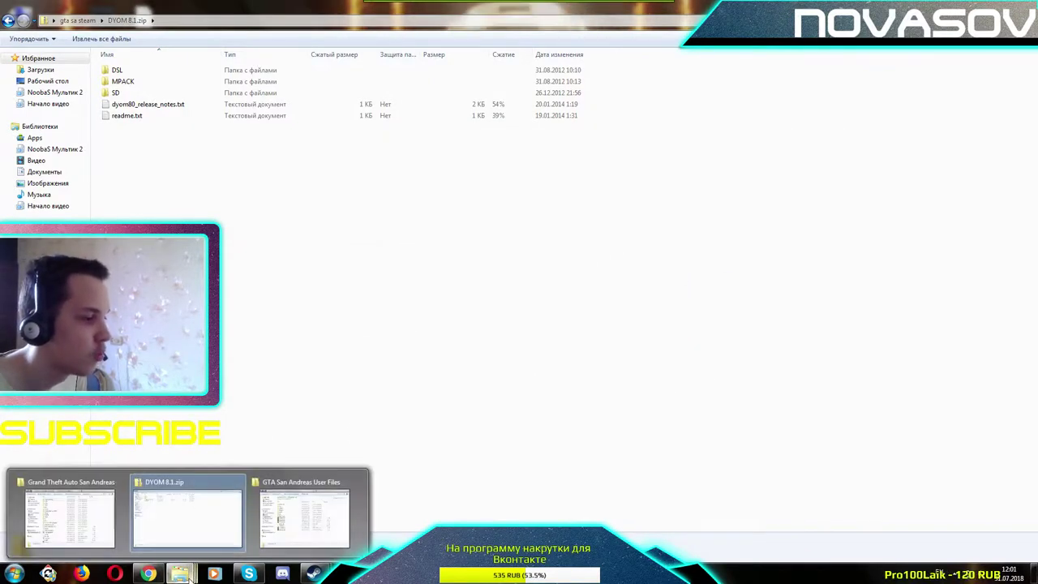
{"action": "left_click", "coordinate": [327, 531]}
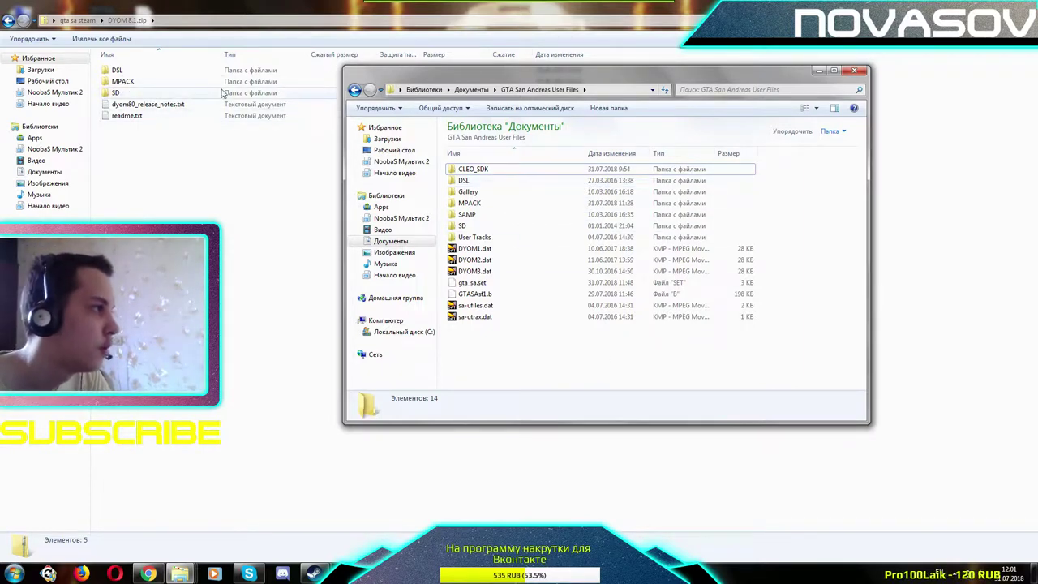
{"action": "left_click_drag", "start_coordinate": [99, 71], "coordinate": [200, 108]}
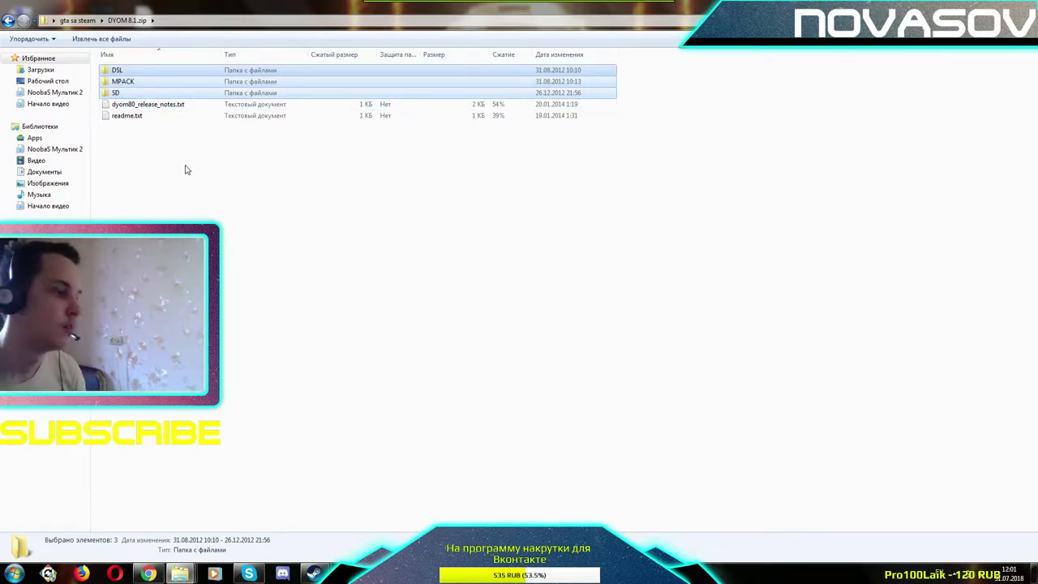
{"action": "mouse_move", "coordinate": [180, 573]}
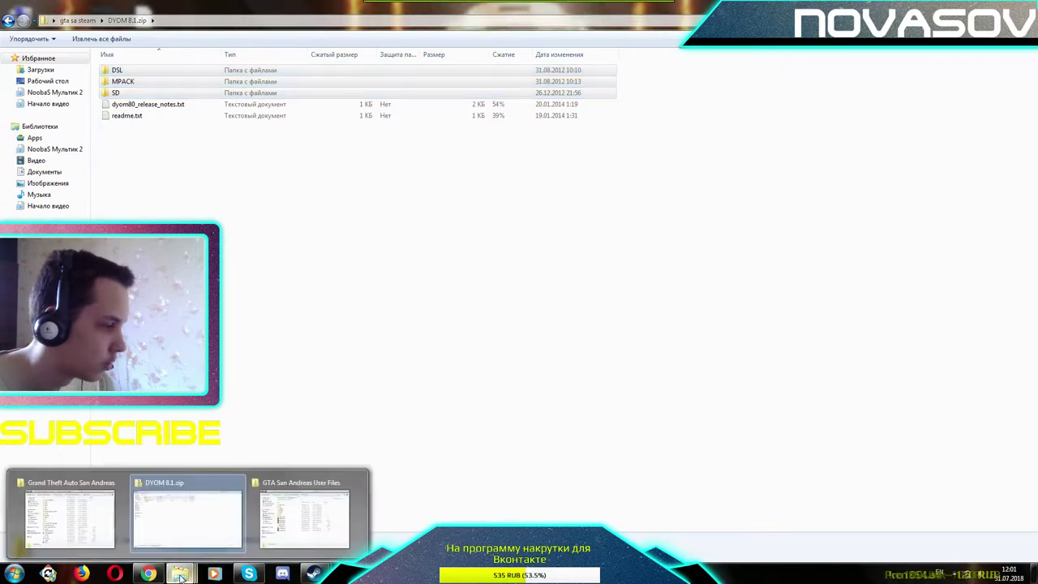
{"action": "left_click", "coordinate": [316, 517]}
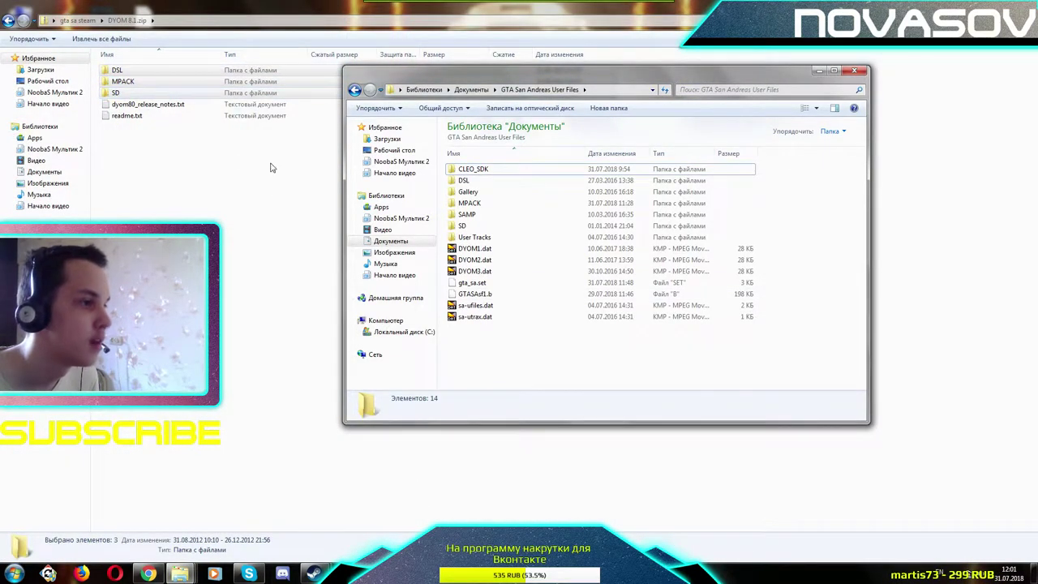
{"action": "left_click", "coordinate": [170, 198]}
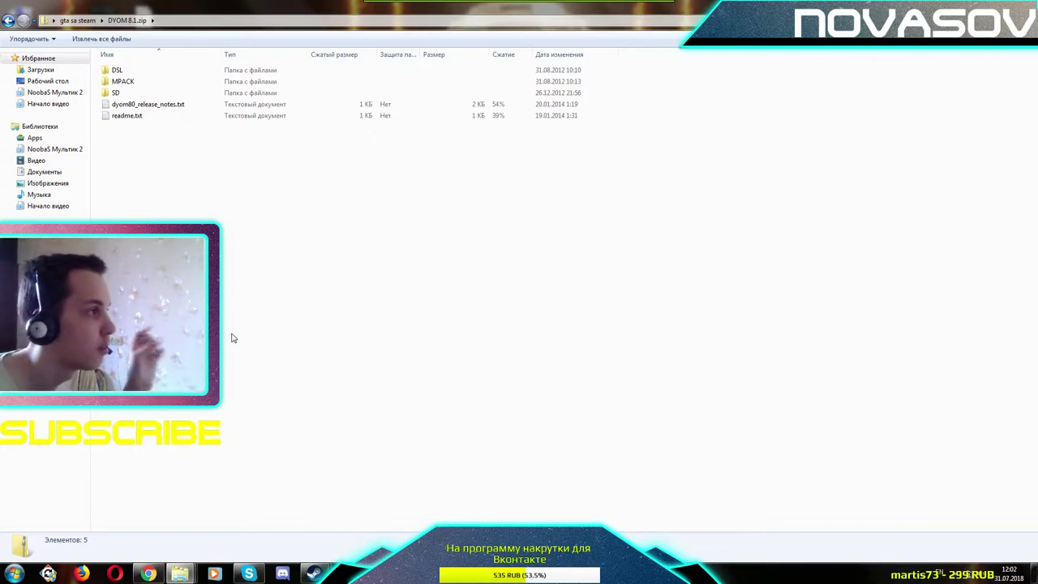
Examine the files in the archive's MPACK\MPACK5 folder and return to the archive's root
{"action": "double_click", "coordinate": [191, 81]}
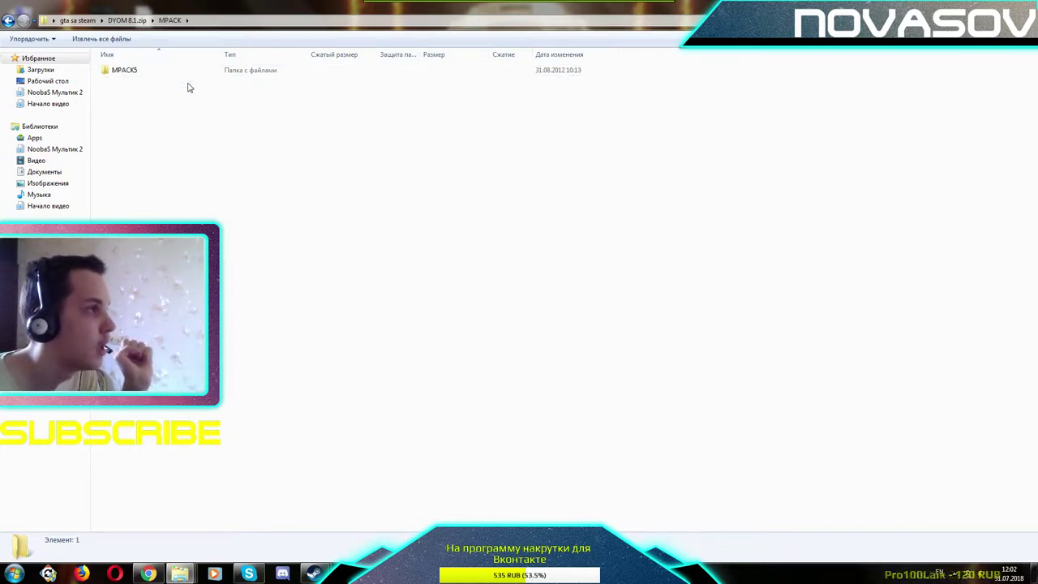
{"action": "double_click", "coordinate": [186, 71]}
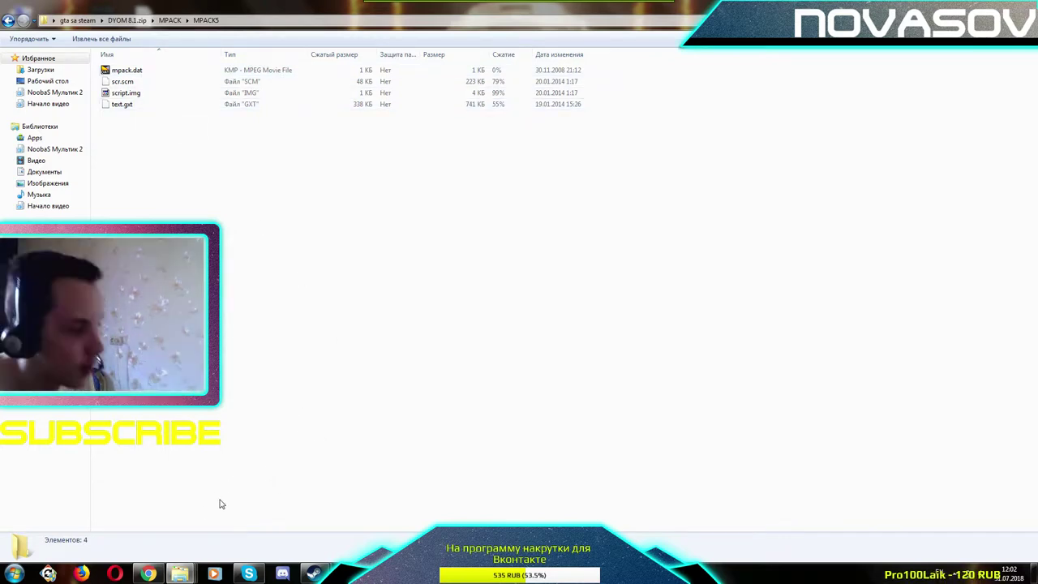
{"action": "mouse_move", "coordinate": [179, 573]}
{"action": "left_click", "coordinate": [347, 495]}
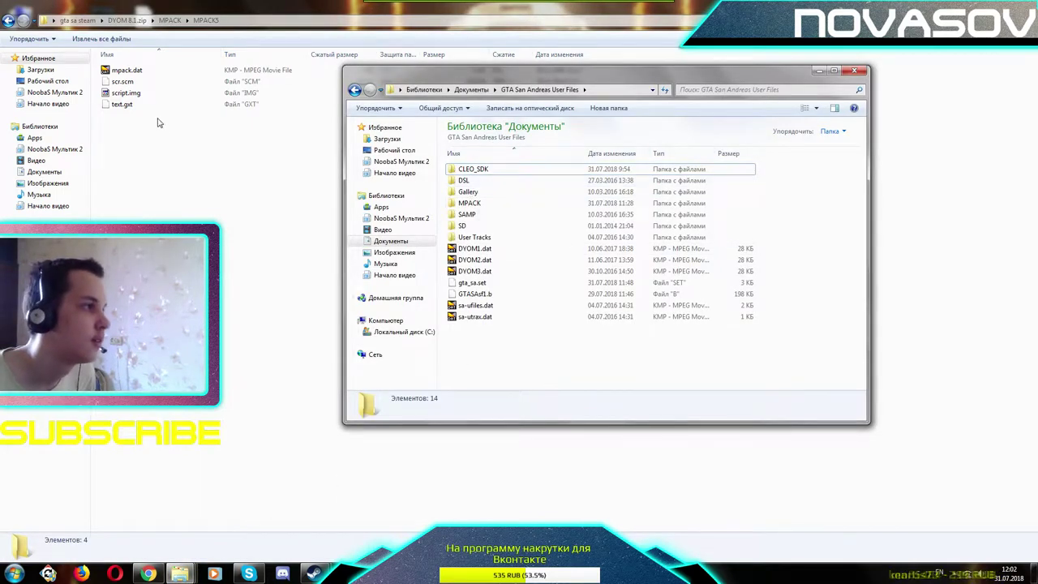
{"action": "left_click", "coordinate": [10, 23]}
{"action": "left_click", "coordinate": [309, 267]}
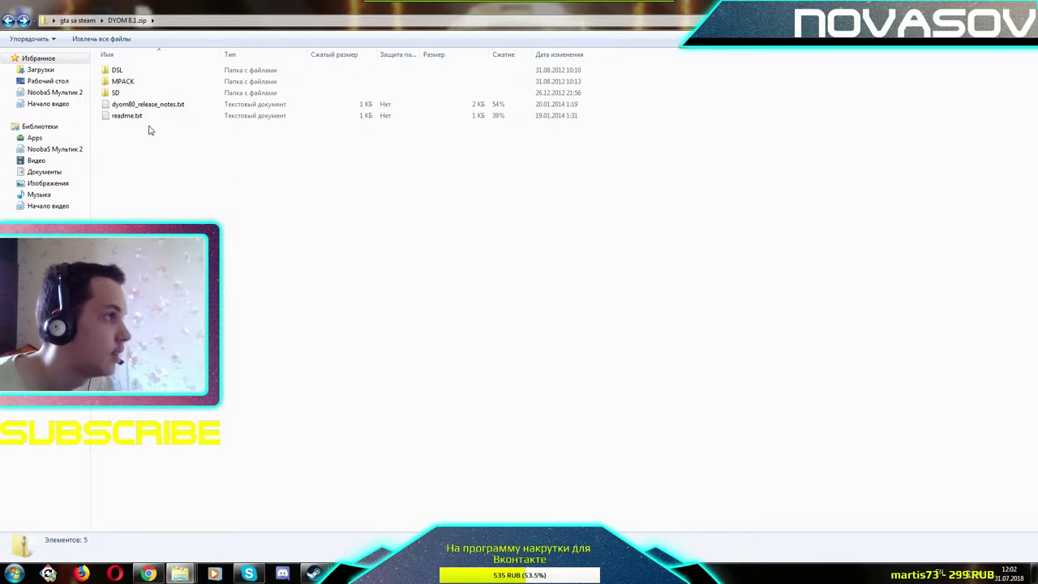
Compare the files in the archive's MPACK5 folder with those in MPACK\MPACK5 under GTA San Andreas User Files
{"action": "mouse_move", "coordinate": [180, 574]}
{"action": "left_click", "coordinate": [330, 528]}
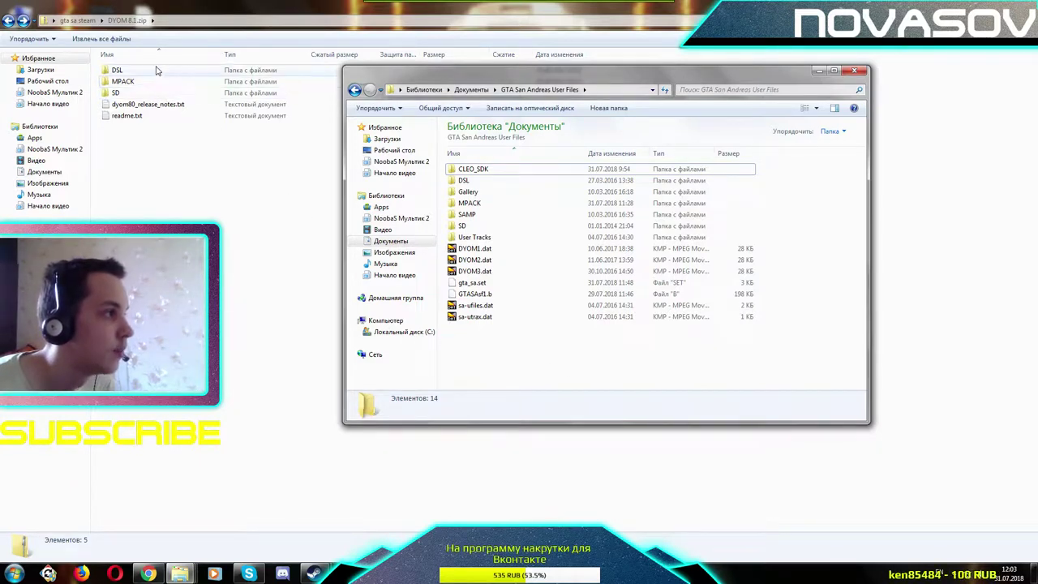
{"action": "double_click", "coordinate": [183, 83]}
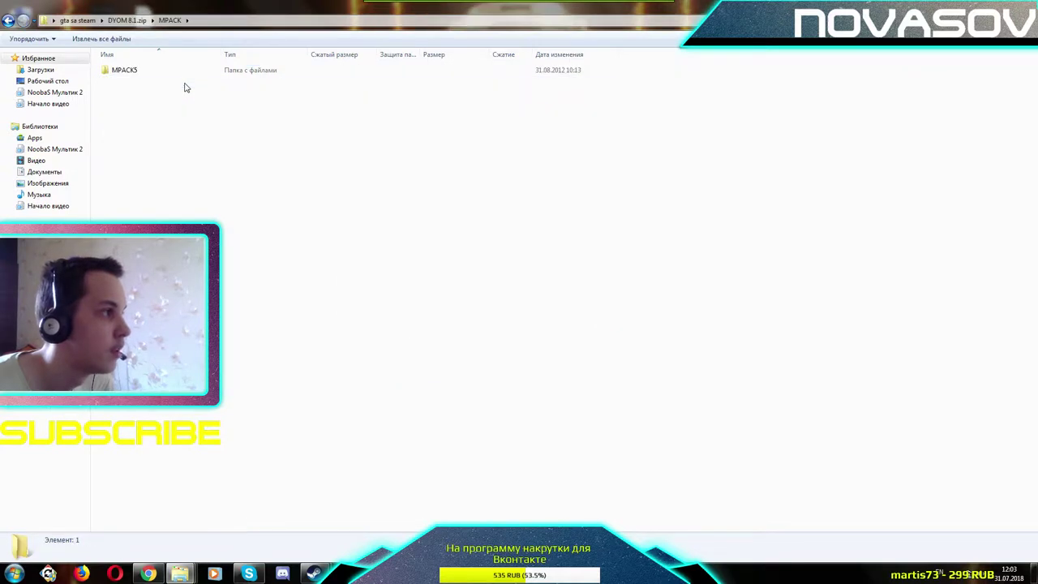
{"action": "double_click", "coordinate": [178, 73]}
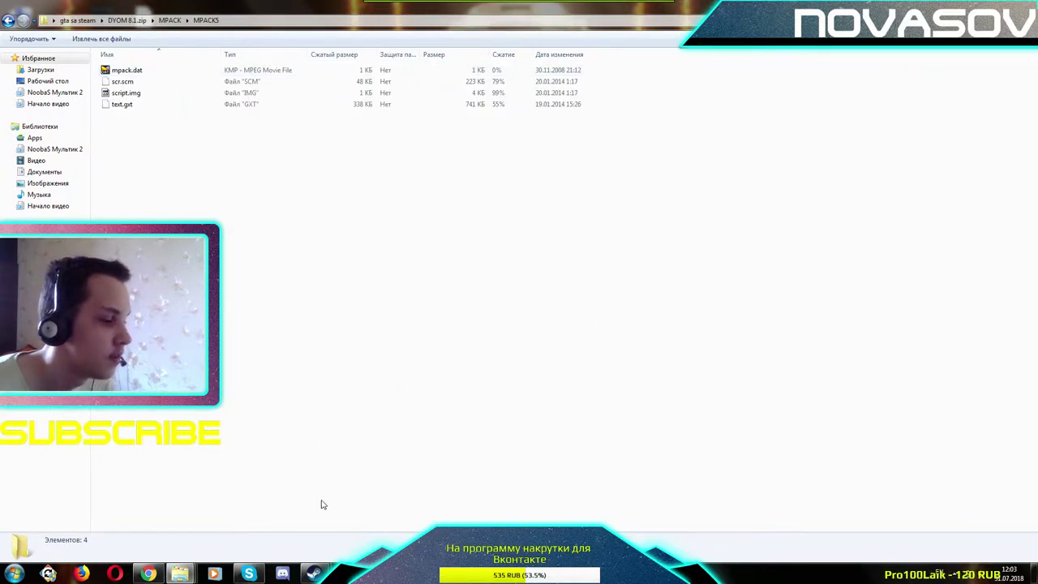
{"action": "mouse_move", "coordinate": [188, 578]}
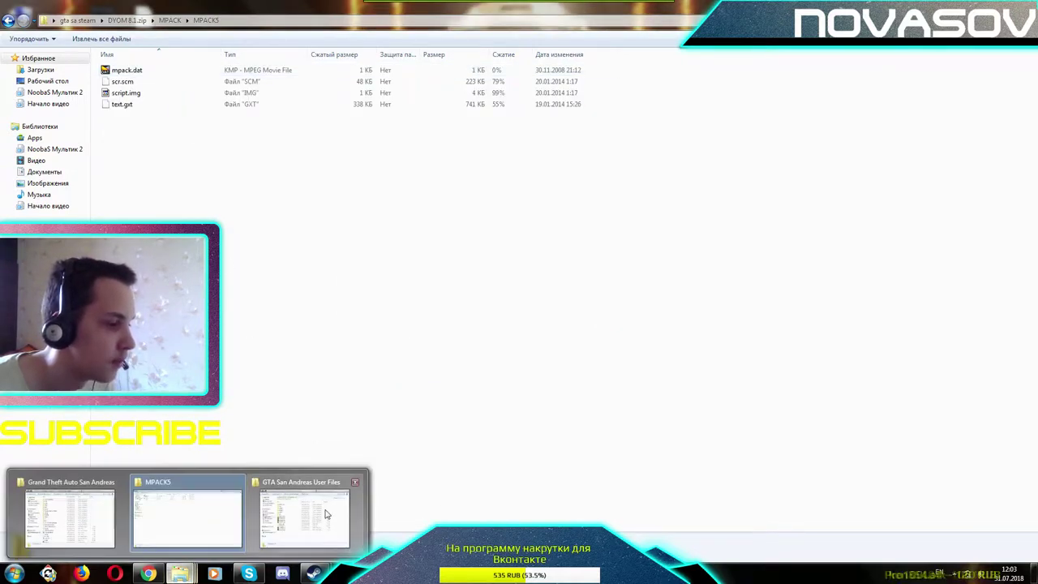
{"action": "left_click", "coordinate": [312, 519]}
{"action": "double_click", "coordinate": [491, 204]}
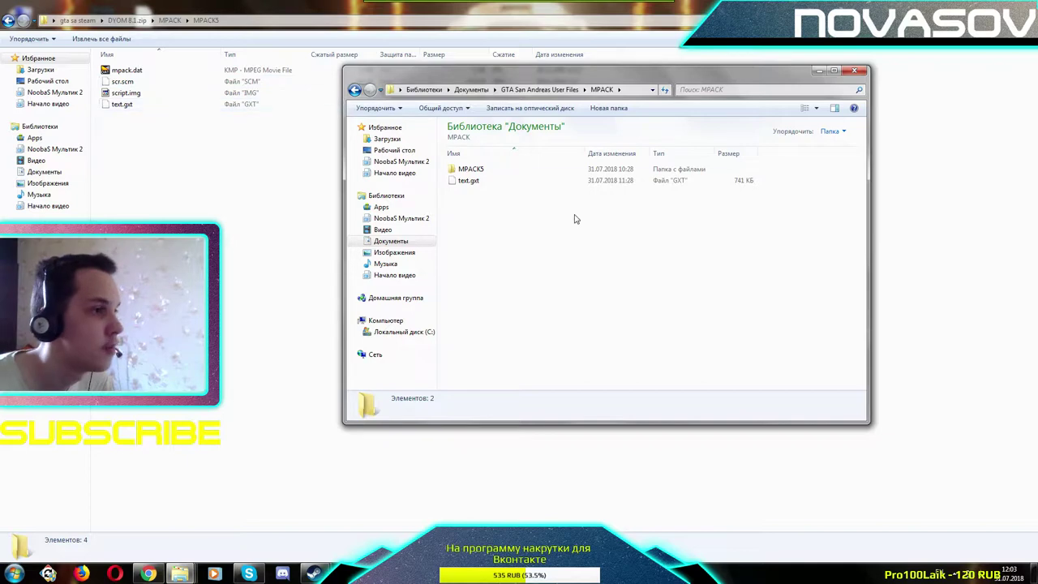
{"action": "double_click", "coordinate": [509, 173]}
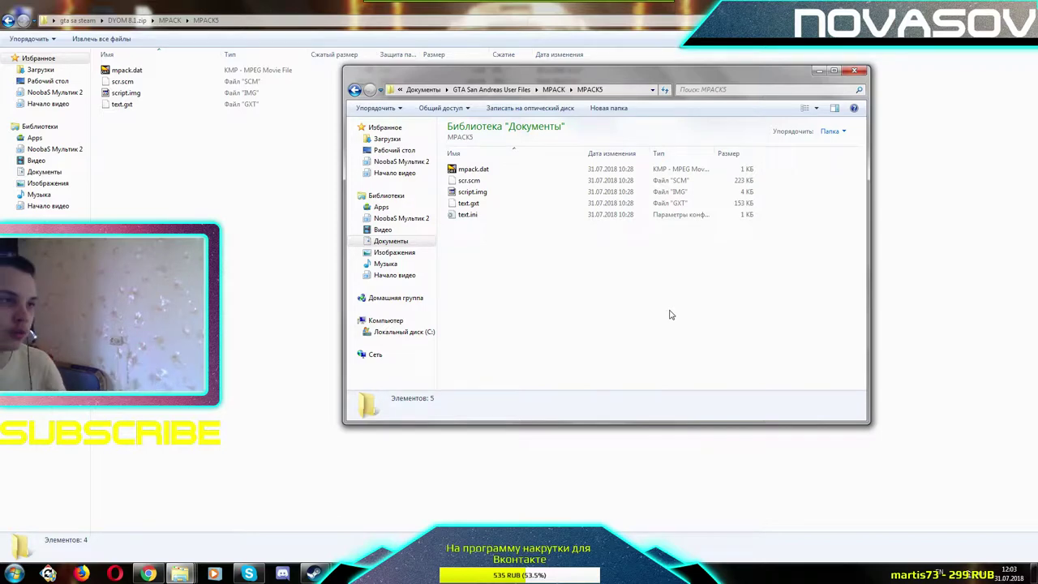
{"action": "key", "text": "BackSpace"}
{"action": "key", "text": "BackSpace"}
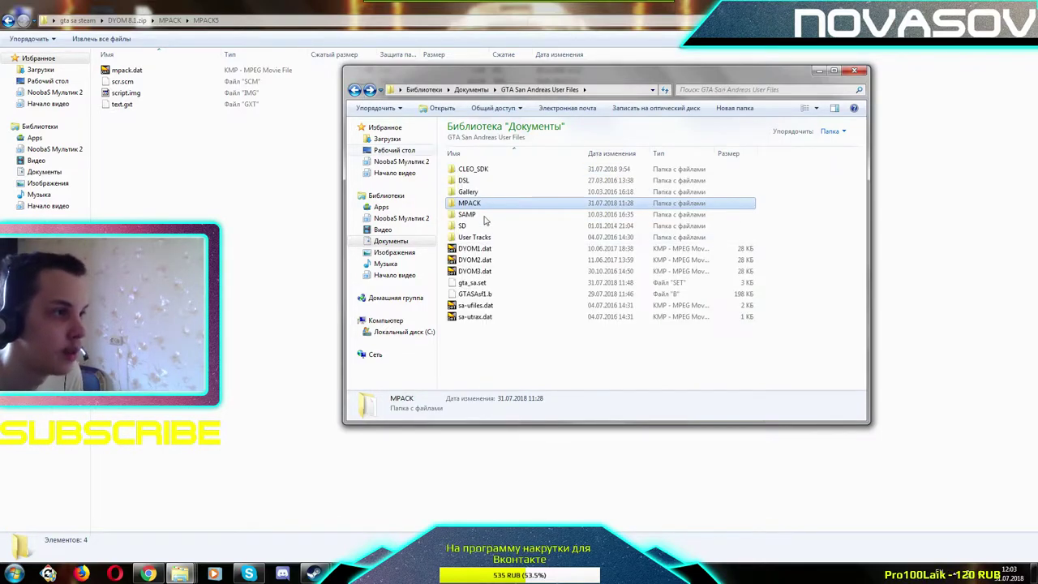
Return to the root of DYOM 8.1.zip, reopen its MPACK\MPACK5 folder, and select text.gxt
{"action": "left_click", "coordinate": [206, 162]}
{"action": "key", "text": "BackSpace"}
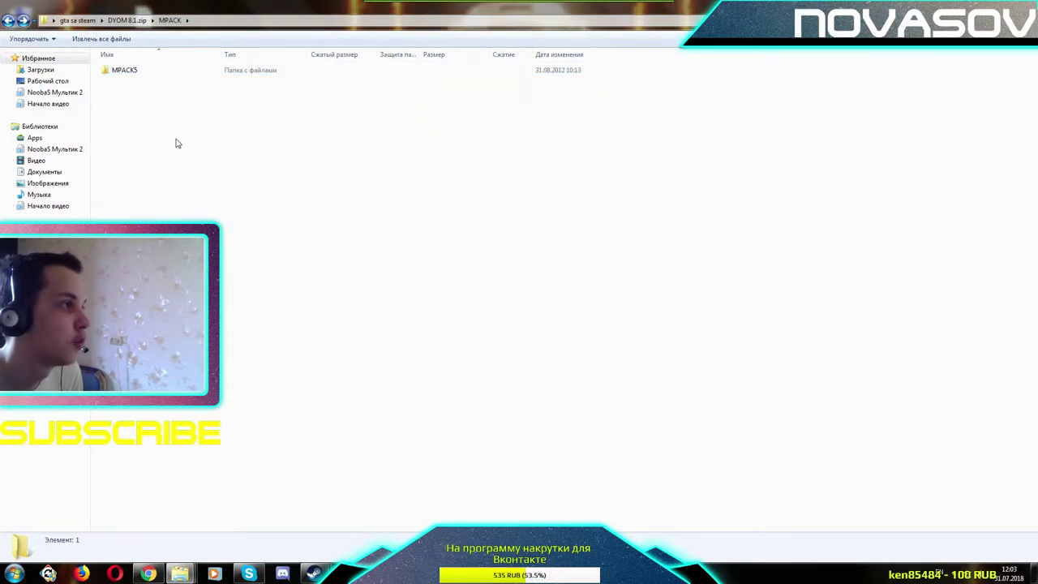
{"action": "key", "text": "BackSpace"}
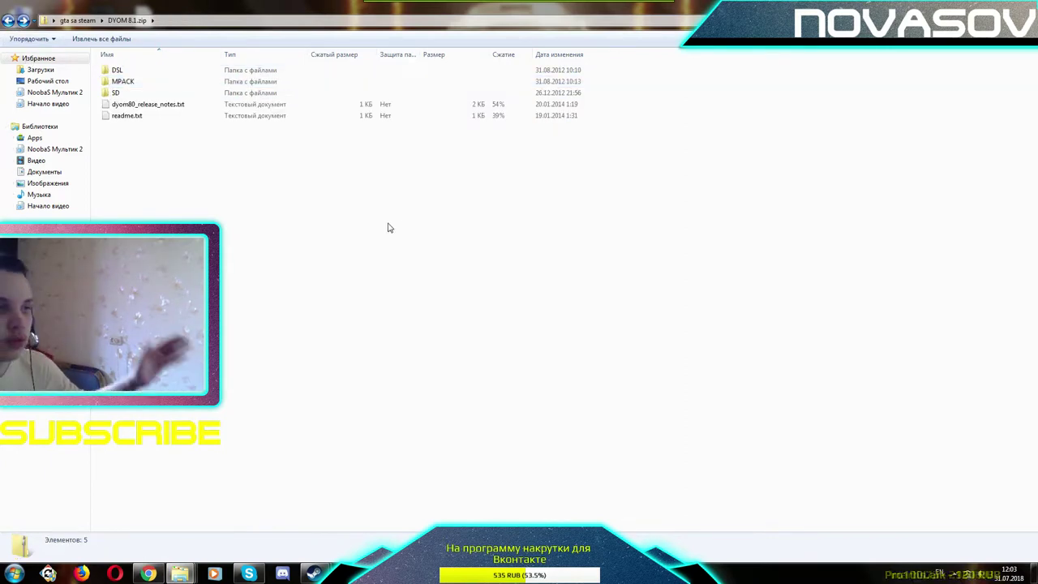
{"action": "double_click", "coordinate": [188, 83]}
{"action": "double_click", "coordinate": [192, 72]}
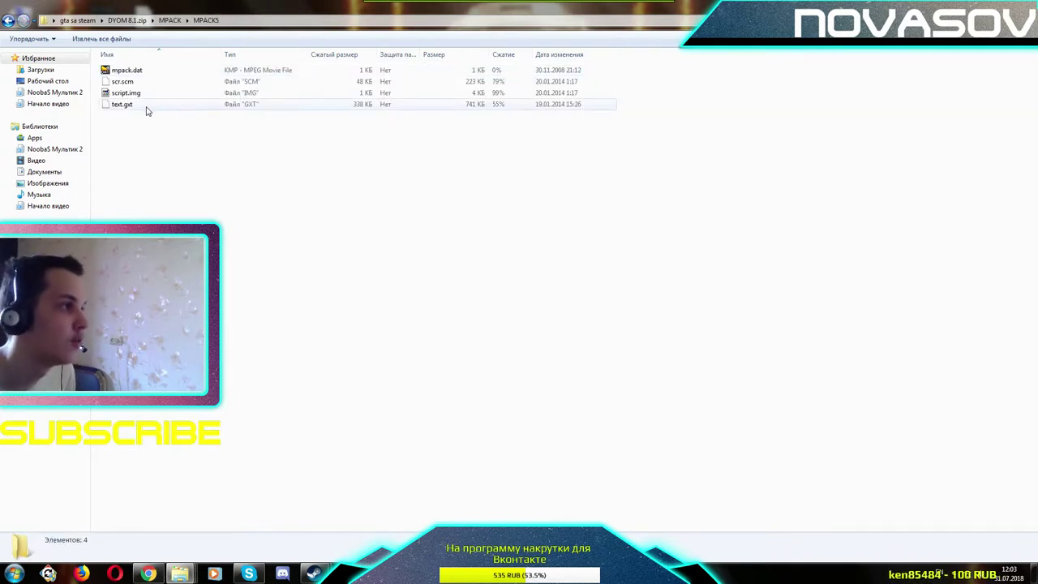
{"action": "left_click", "coordinate": [146, 107]}
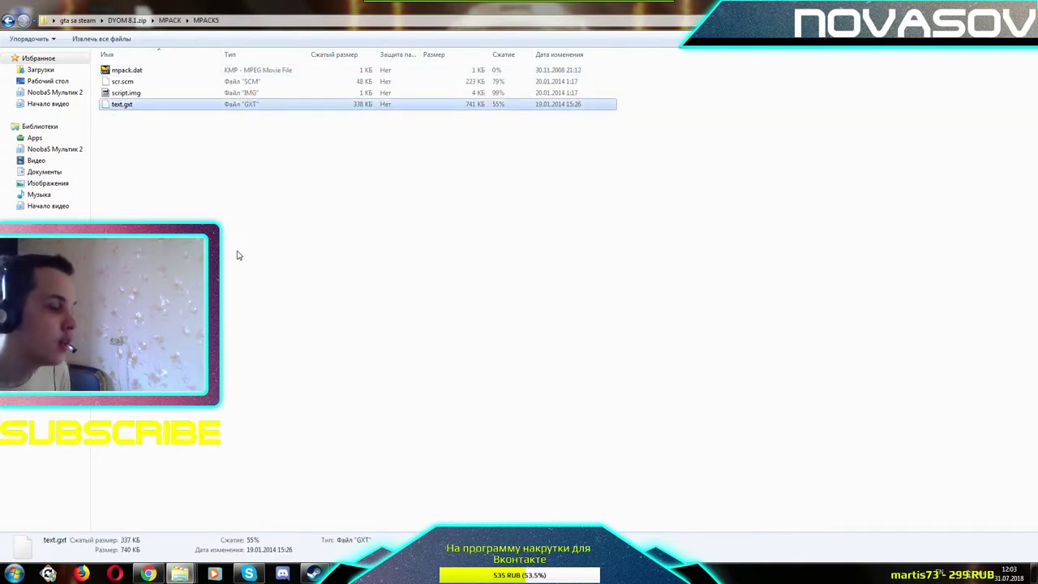
Examine the MPACK and MPACK\MPACK5 folders under GTA San Andreas User Files and return to the User Files folder
{"action": "mouse_move", "coordinate": [179, 573]}
{"action": "left_click", "coordinate": [319, 507]}
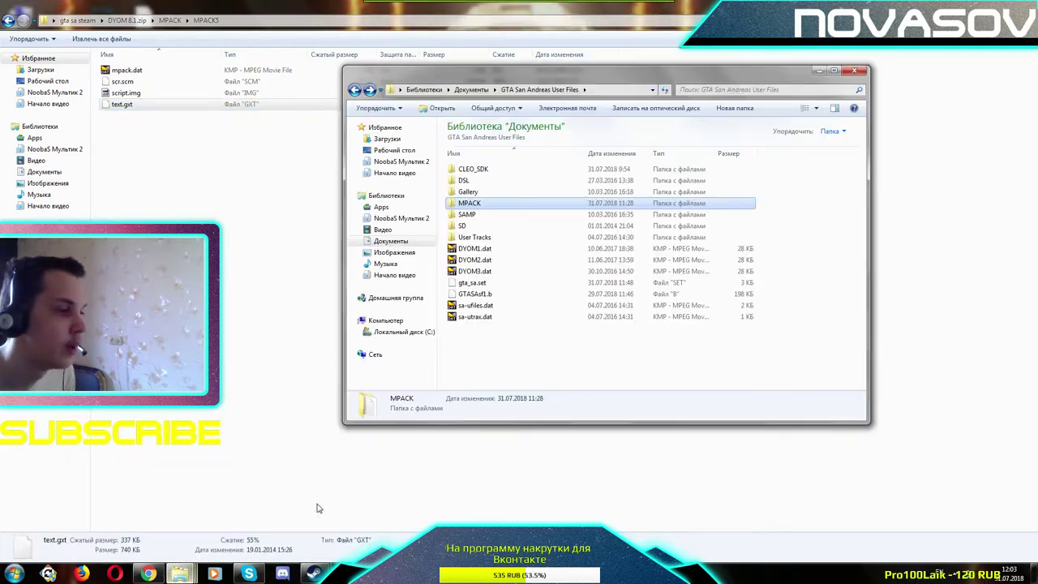
{"action": "left_click", "coordinate": [558, 367]}
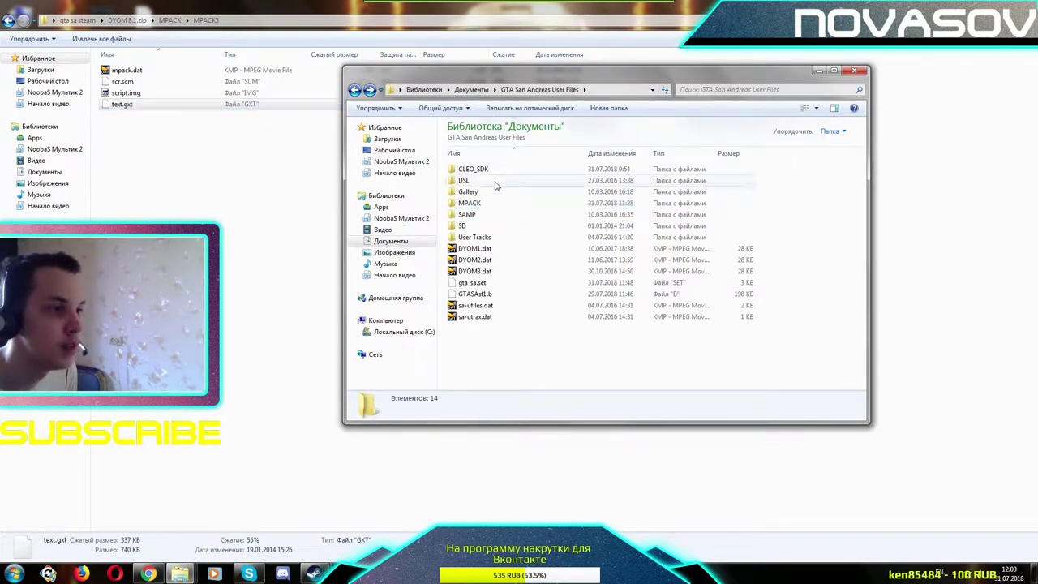
{"action": "double_click", "coordinate": [507, 205]}
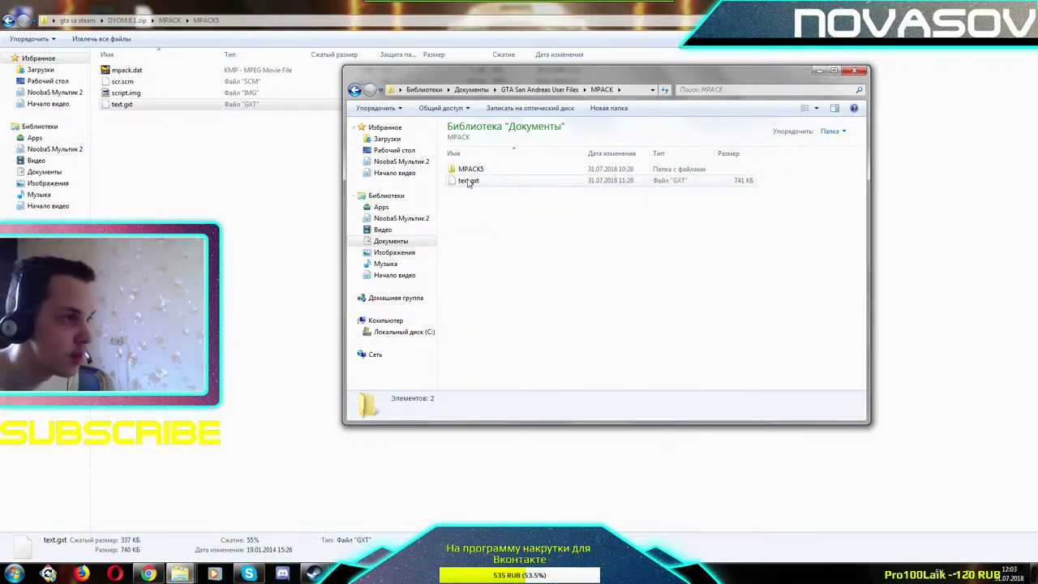
{"action": "double_click", "coordinate": [535, 172]}
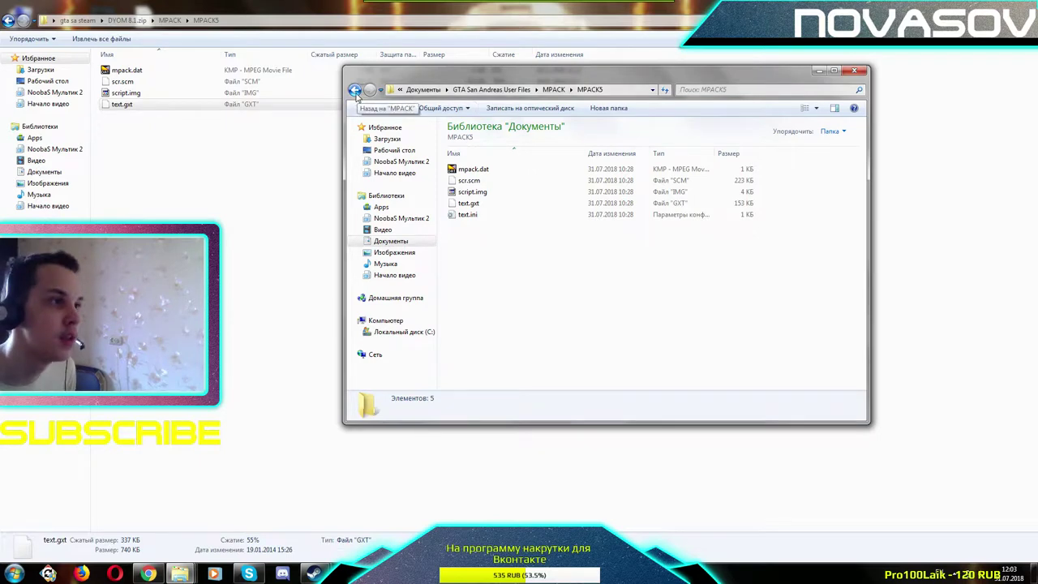
{"action": "left_click", "coordinate": [355, 91]}
{"action": "left_click", "coordinate": [355, 91]}
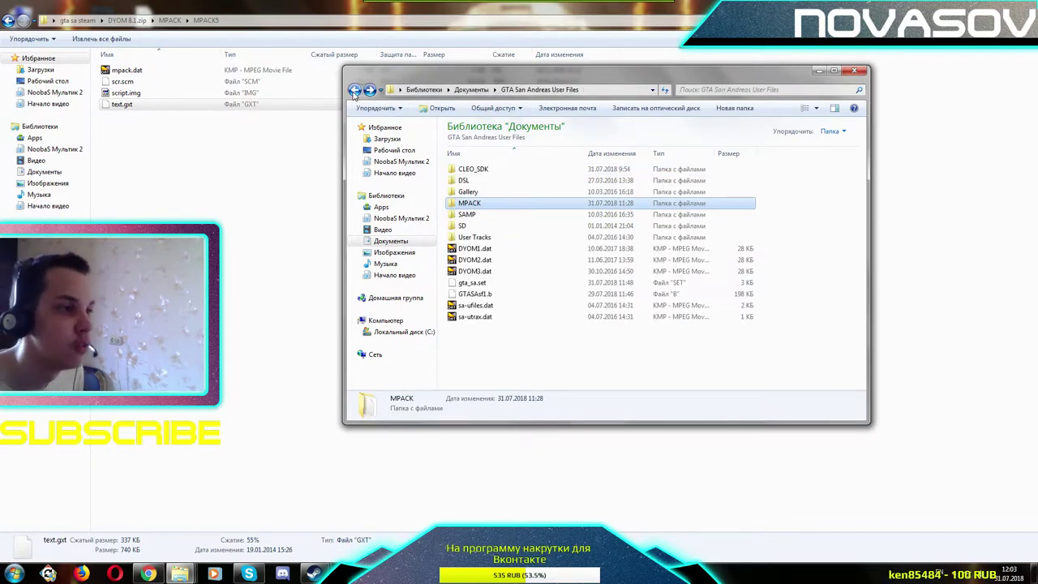
Recheck the files in the archive's MPACK5 folder and go back to the root of DYOM 8.1.zip
{"action": "left_click", "coordinate": [29, 39]}
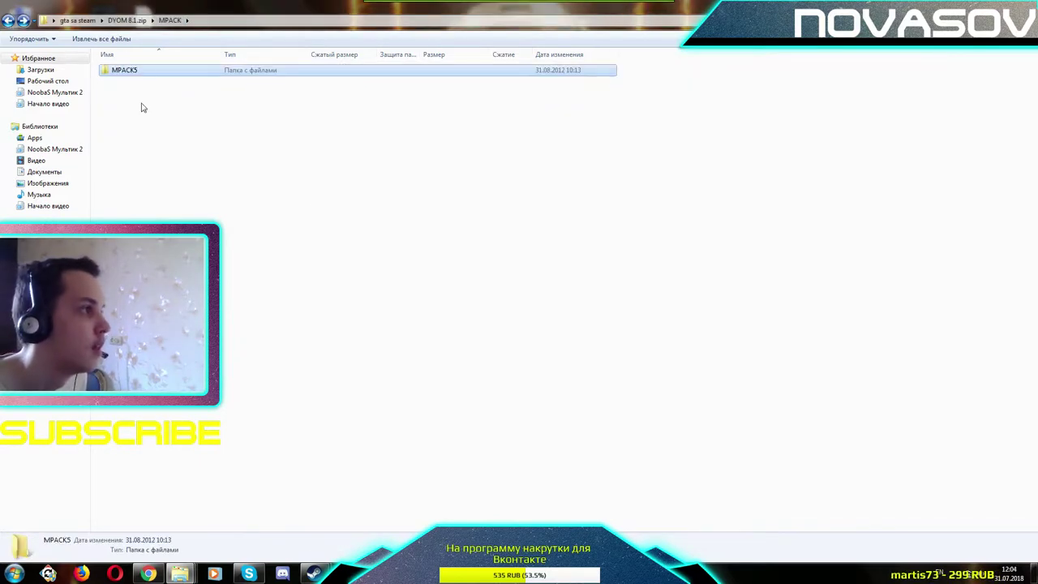
{"action": "double_click", "coordinate": [149, 72]}
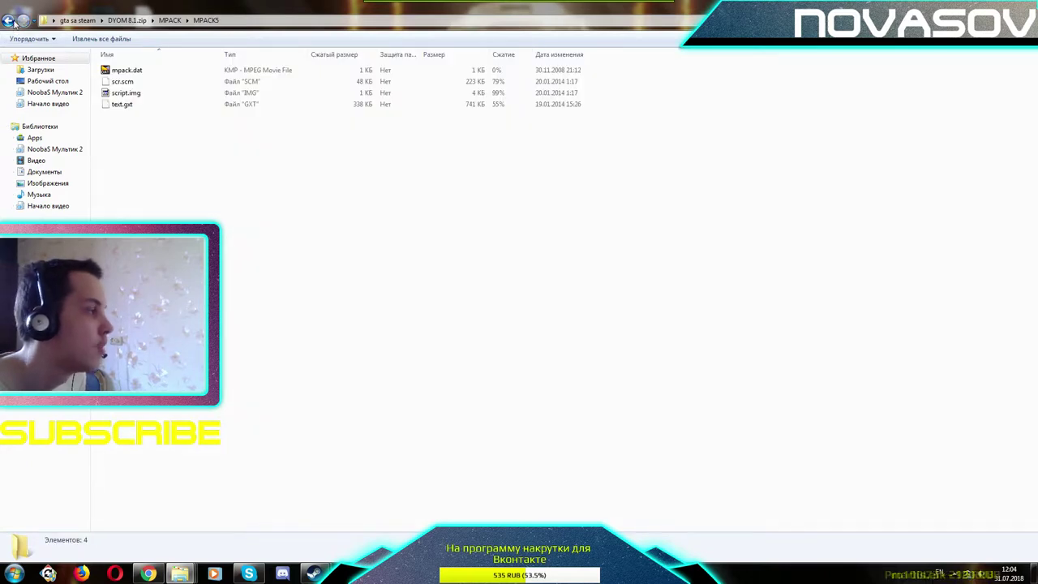
{"action": "key", "text": "BackSpace"}
{"action": "key", "text": "BackSpace"}
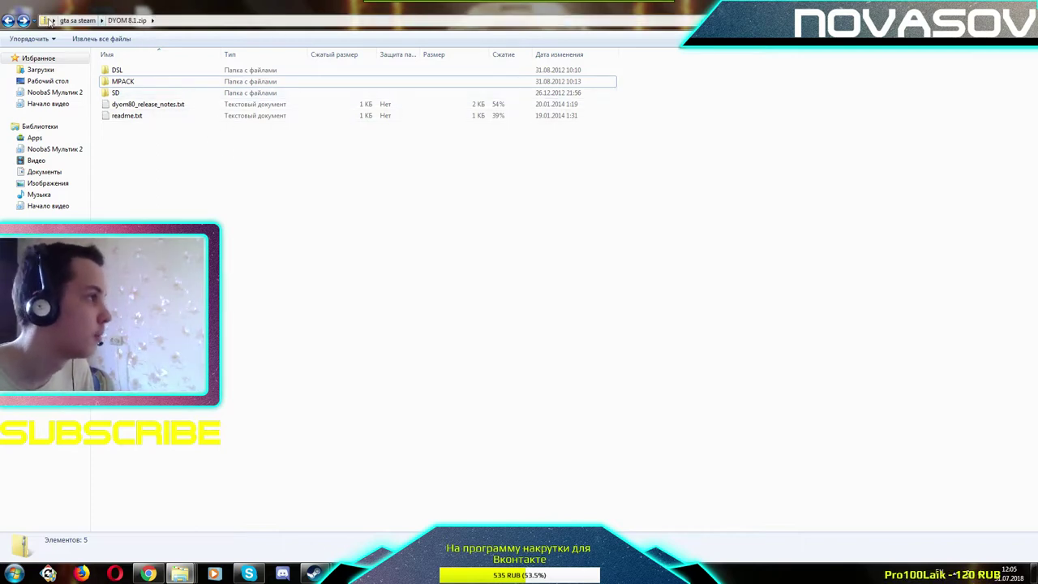
View the contents of the 21896-patch-dlya-gta-san-andres-steam-v300 folder and of DYOM 8.1.zip within the gta sa steam folder
{"action": "left_click", "coordinate": [77, 21]}
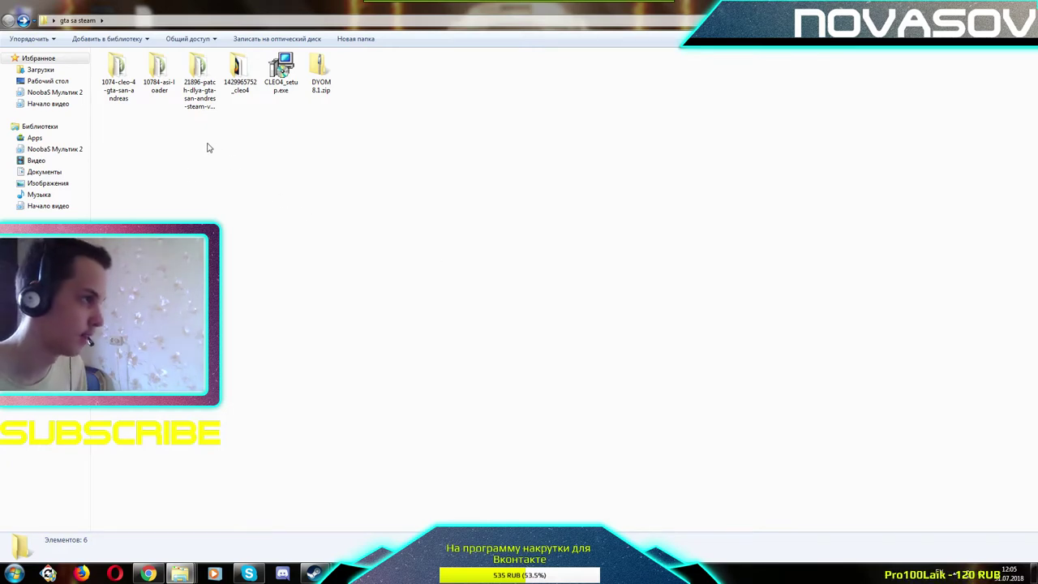
{"action": "double_click", "coordinate": [195, 102]}
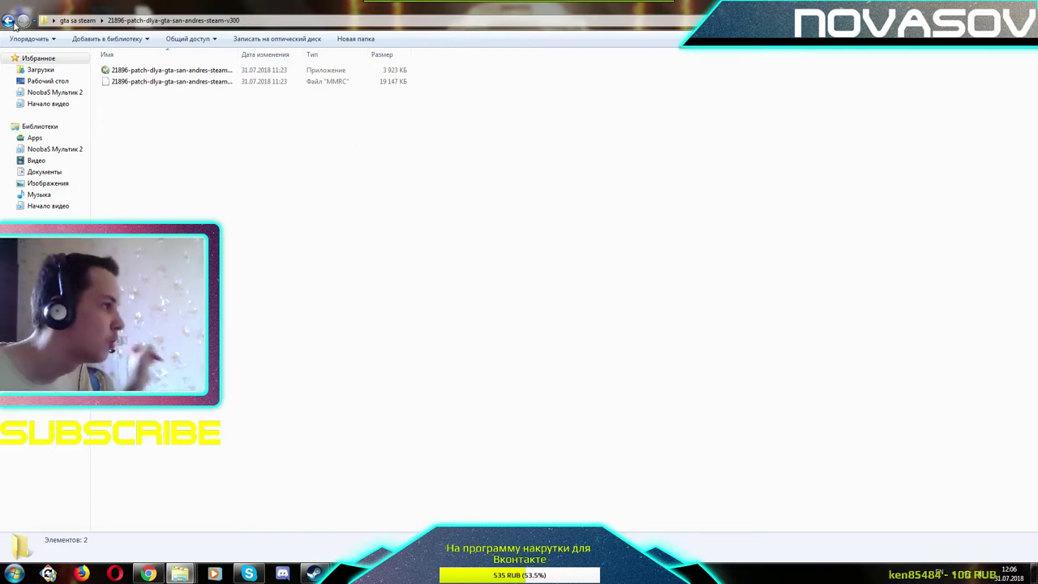
{"action": "key", "text": "BackSpace"}
{"action": "left_click", "coordinate": [283, 205]}
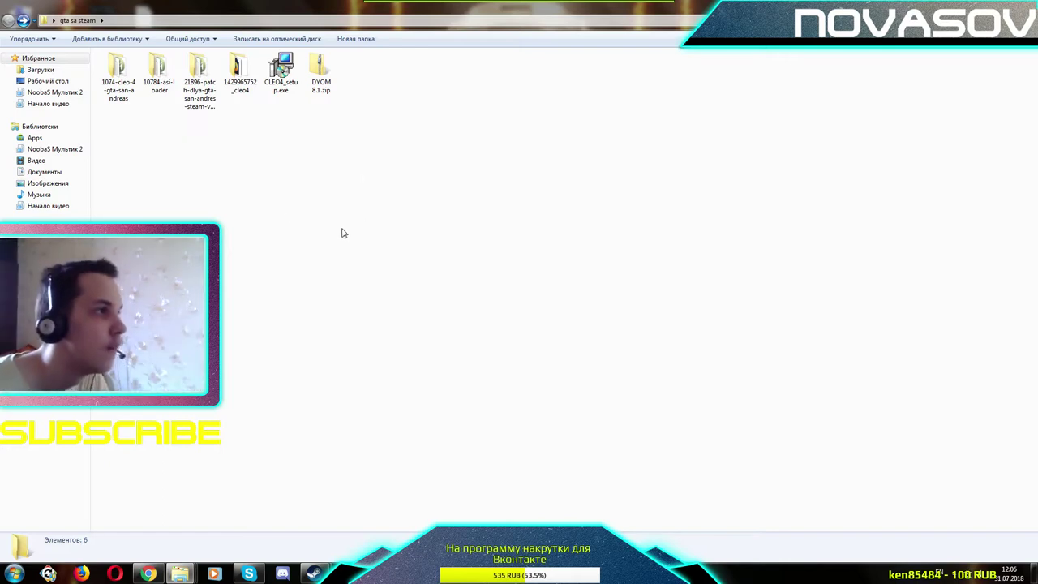
{"action": "double_click", "coordinate": [322, 103]}
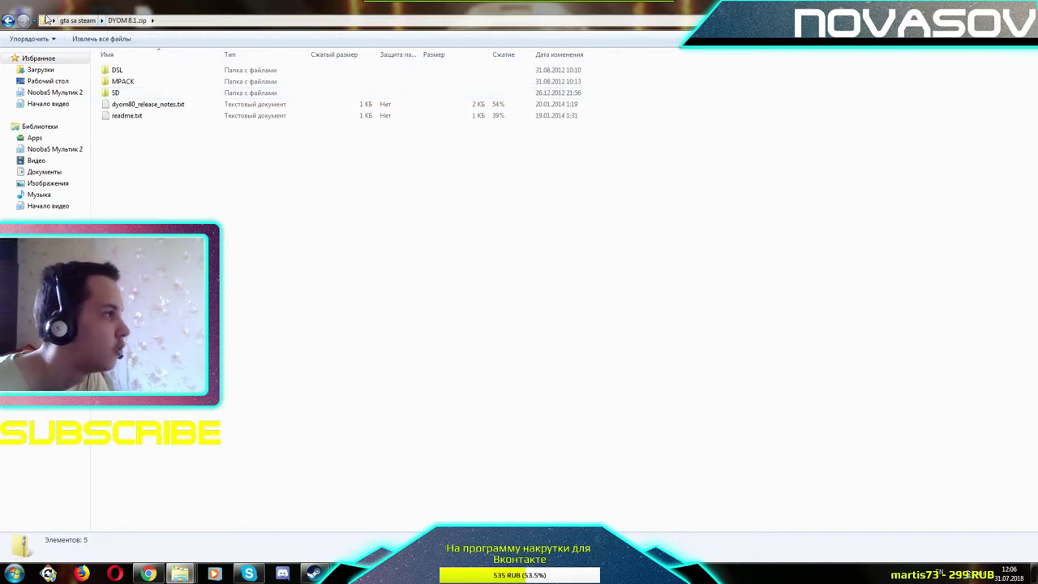
{"action": "left_click", "coordinate": [77, 20]}
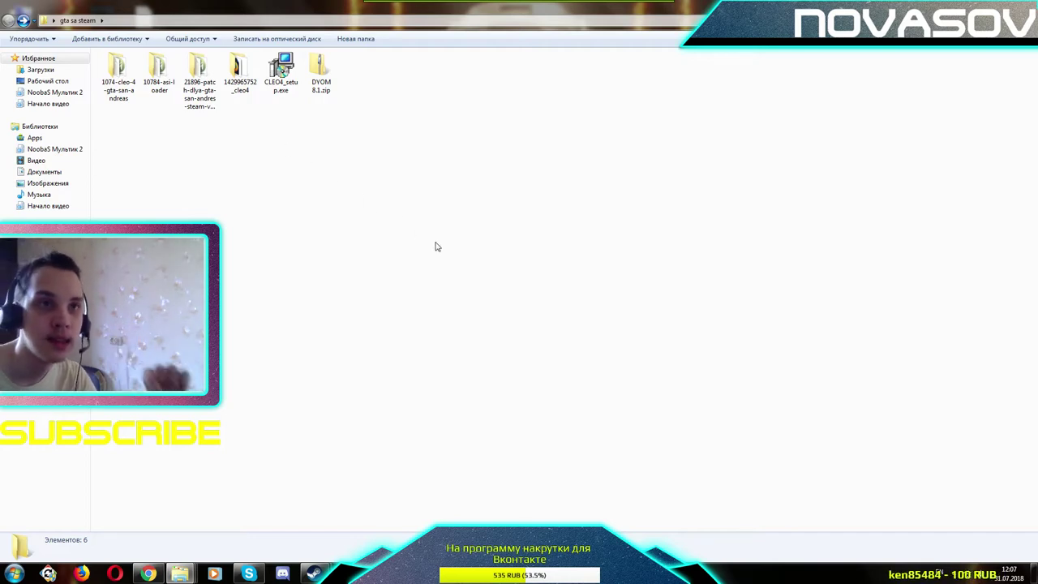
Locate cleo.asi in the Grand Theft Auto San Andreas game folder and return to the gta sa steam window
{"action": "mouse_move", "coordinate": [180, 572]}
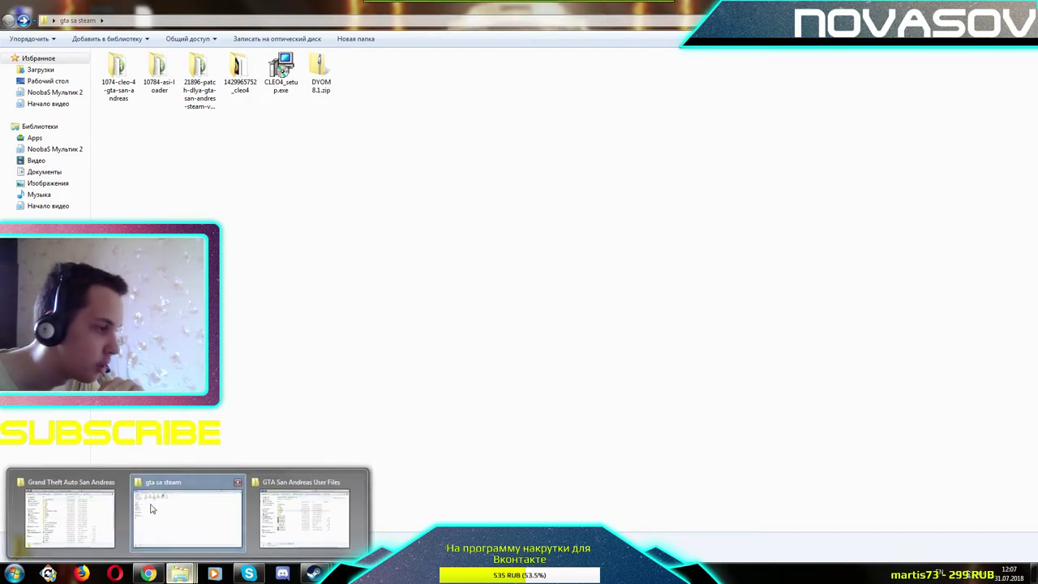
{"action": "left_click", "coordinate": [106, 505]}
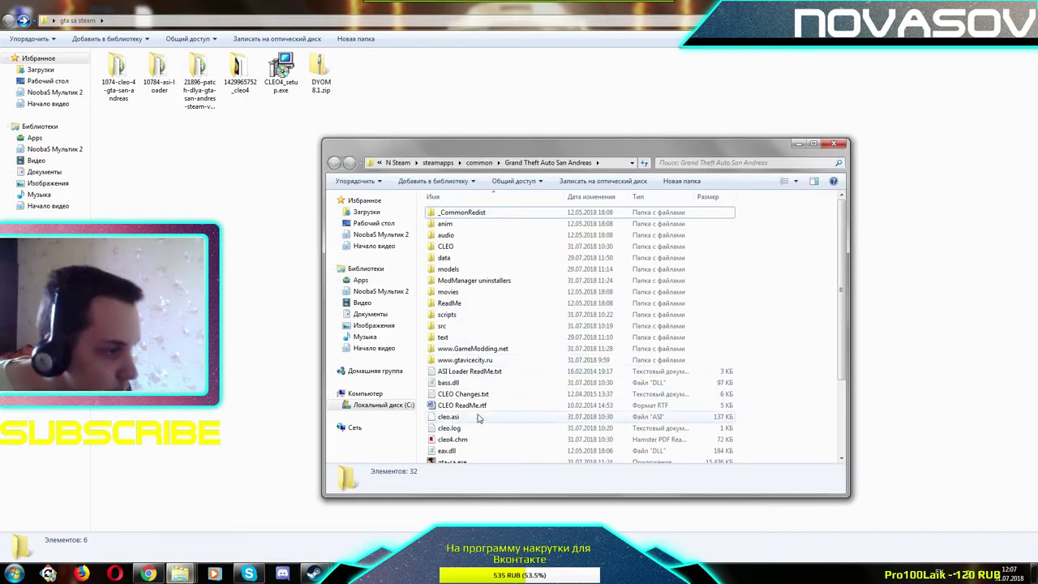
{"action": "scroll", "coordinate": [478, 418], "scroll_direction": "down", "scroll_amount": 1}
{"action": "left_click", "coordinate": [485, 390]}
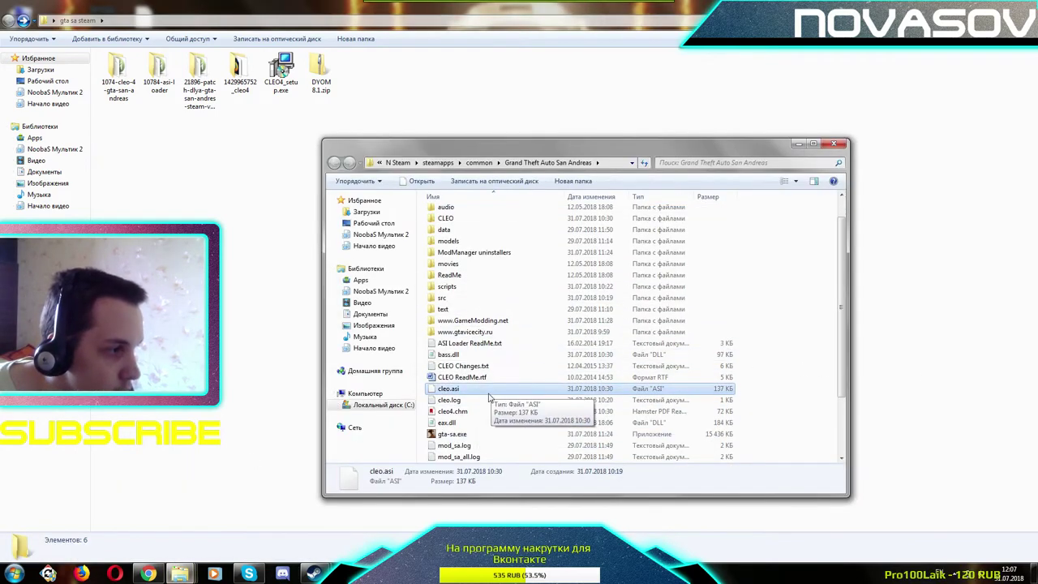
{"action": "left_click", "coordinate": [783, 393]}
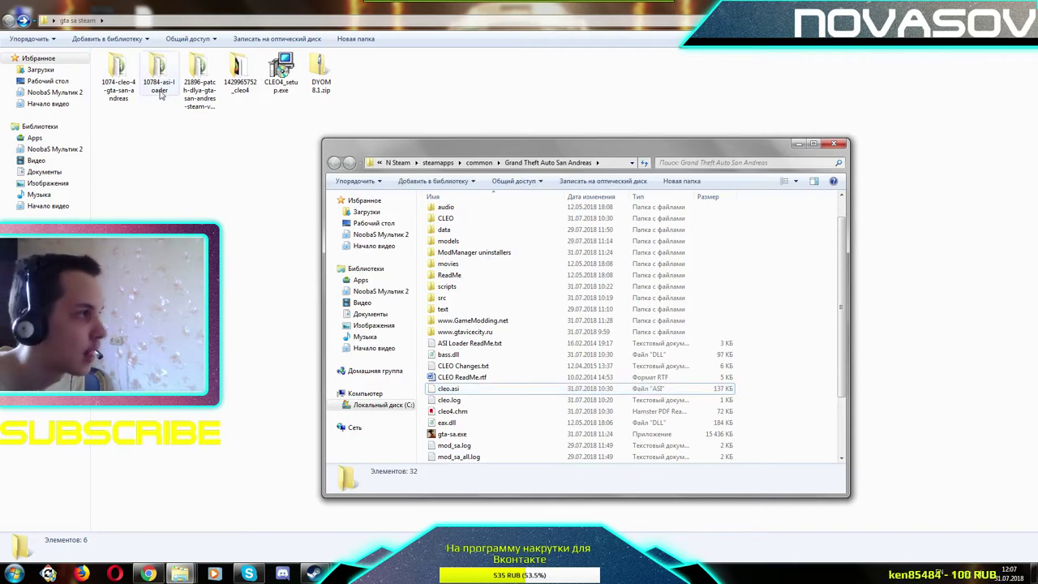
{"action": "left_click", "coordinate": [172, 188]}
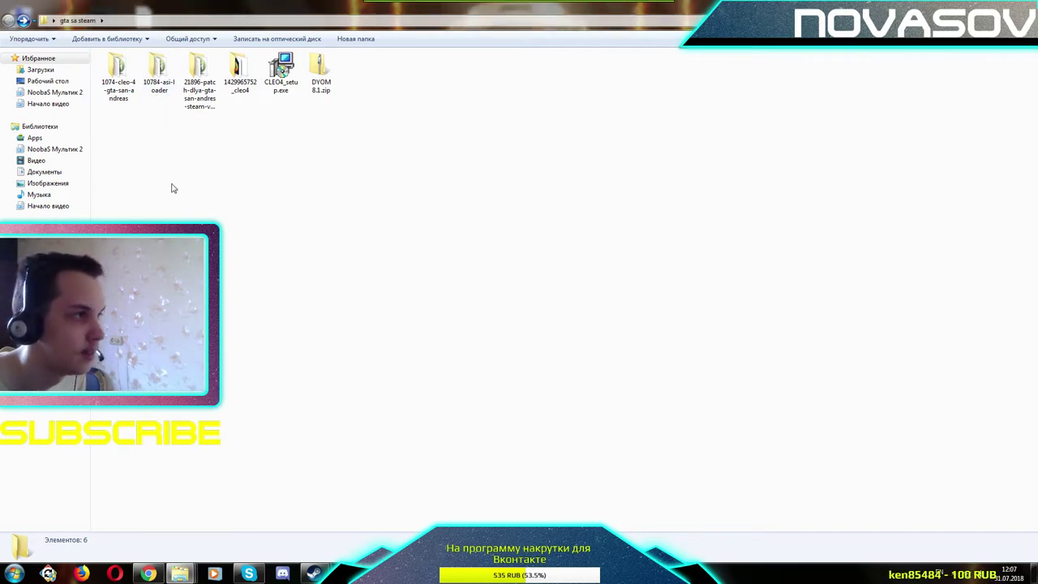
Look inside the 10784-asi-loader folder and point out the Steam patch, ASI loader and CLEO 4 folders in turn
{"action": "double_click", "coordinate": [159, 73]}
{"action": "left_click", "coordinate": [8, 19]}
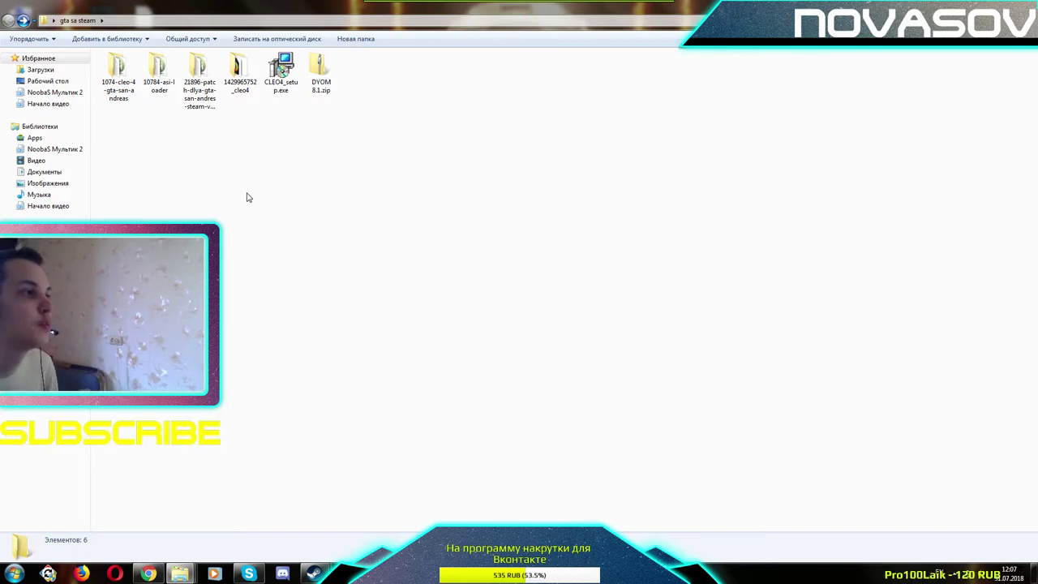
{"action": "left_click", "coordinate": [204, 107]}
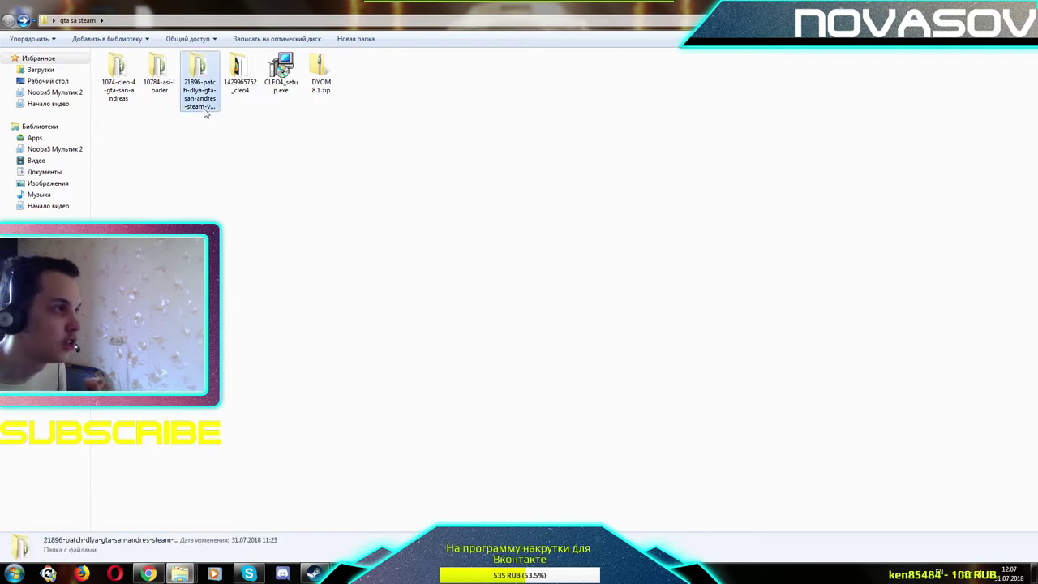
{"action": "left_click", "coordinate": [299, 193]}
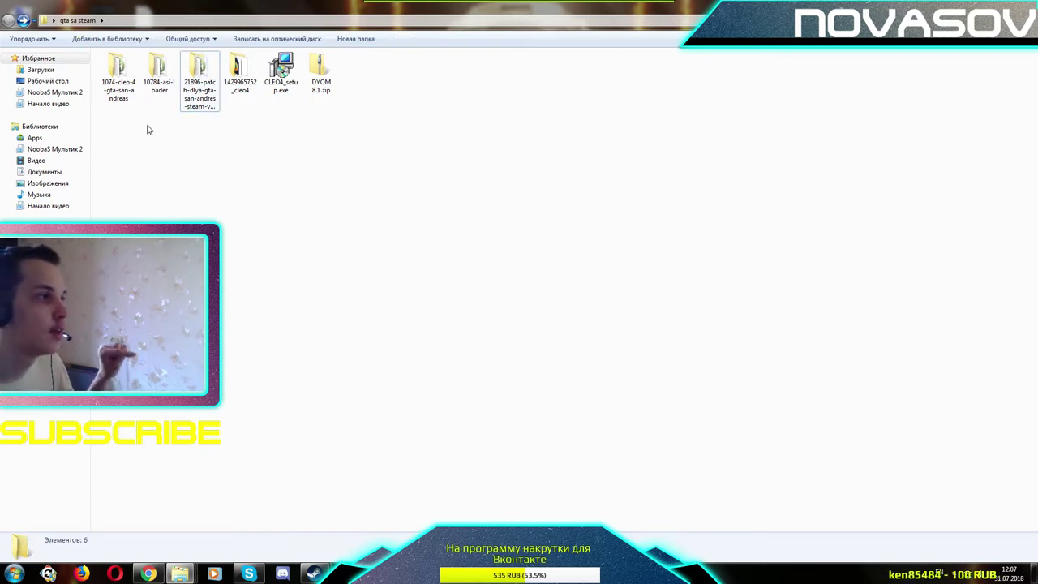
{"action": "left_click", "coordinate": [159, 74]}
{"action": "left_click", "coordinate": [213, 154]}
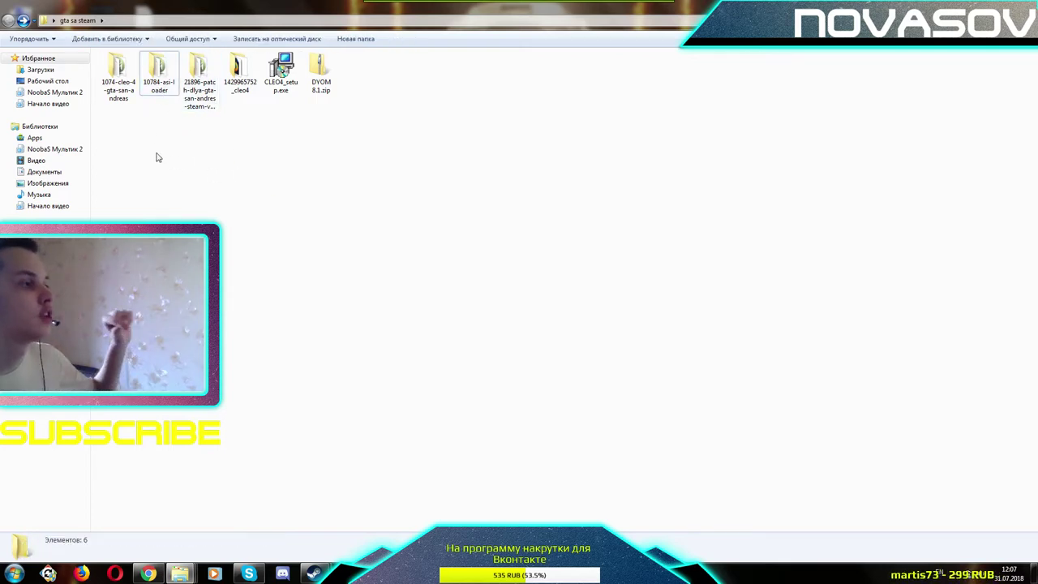
{"action": "left_click", "coordinate": [118, 77]}
{"action": "left_click", "coordinate": [236, 181]}
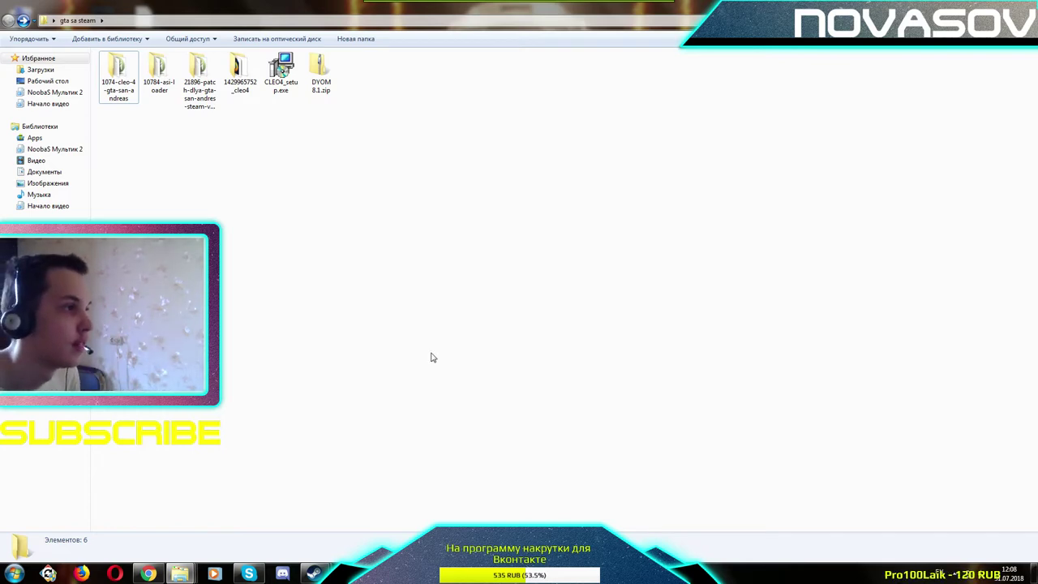
Switch to Chrome and show the open VK profile page
{"action": "left_click", "coordinate": [148, 573]}
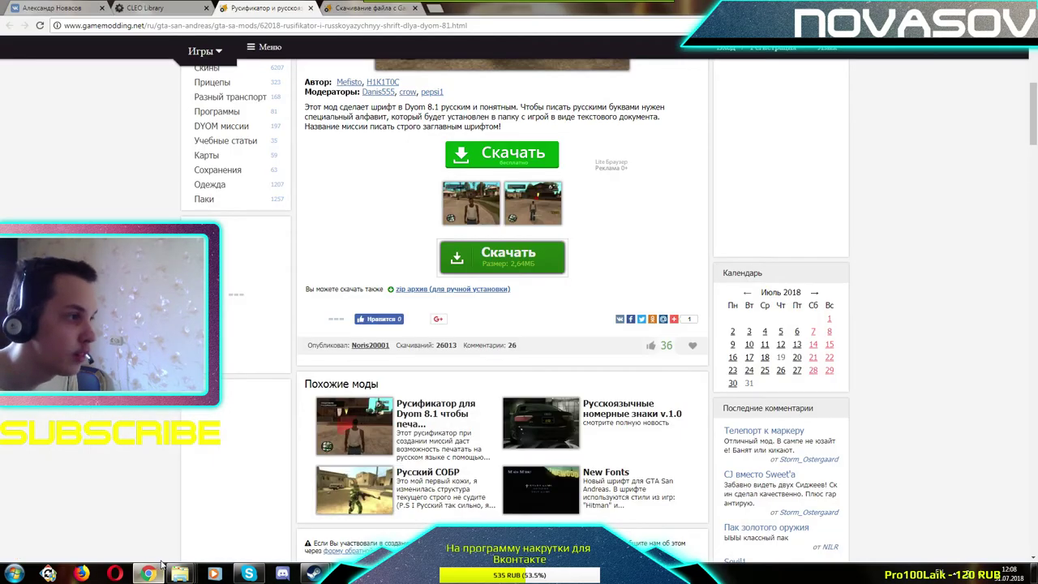
{"action": "left_click", "coordinate": [70, 8]}
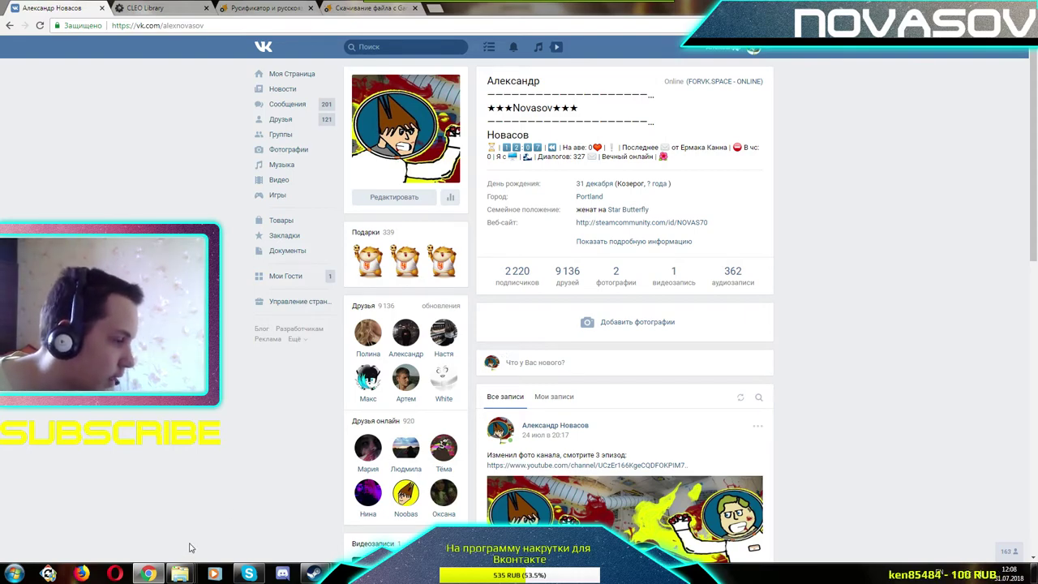
Switch to the Grand Theft Auto San Andreas folder in Explorer and check its data, ModManager uninstallers and _CommonRedist subfolders
{"action": "mouse_move", "coordinate": [180, 571]}
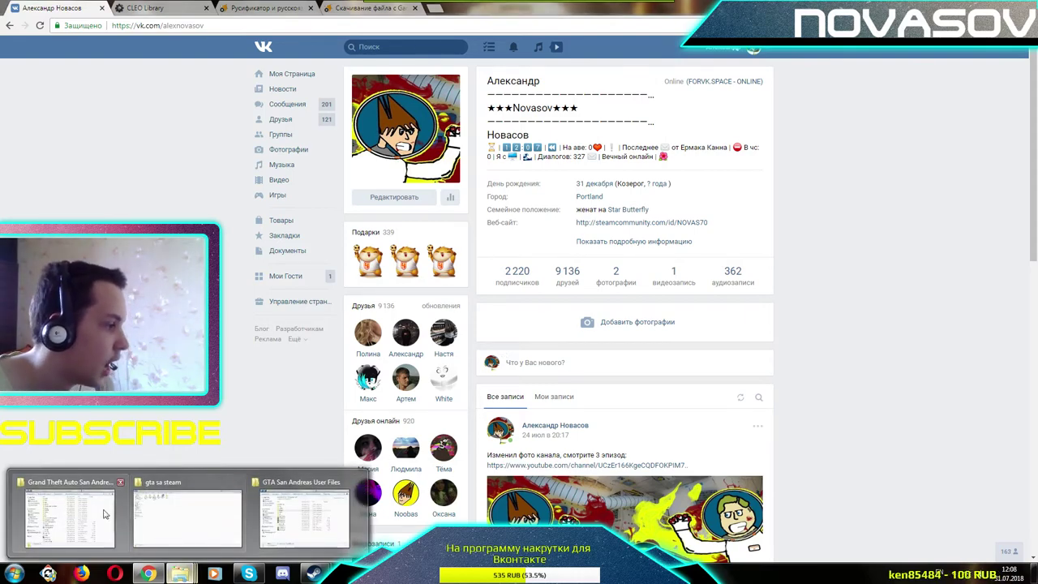
{"action": "left_click", "coordinate": [71, 515]}
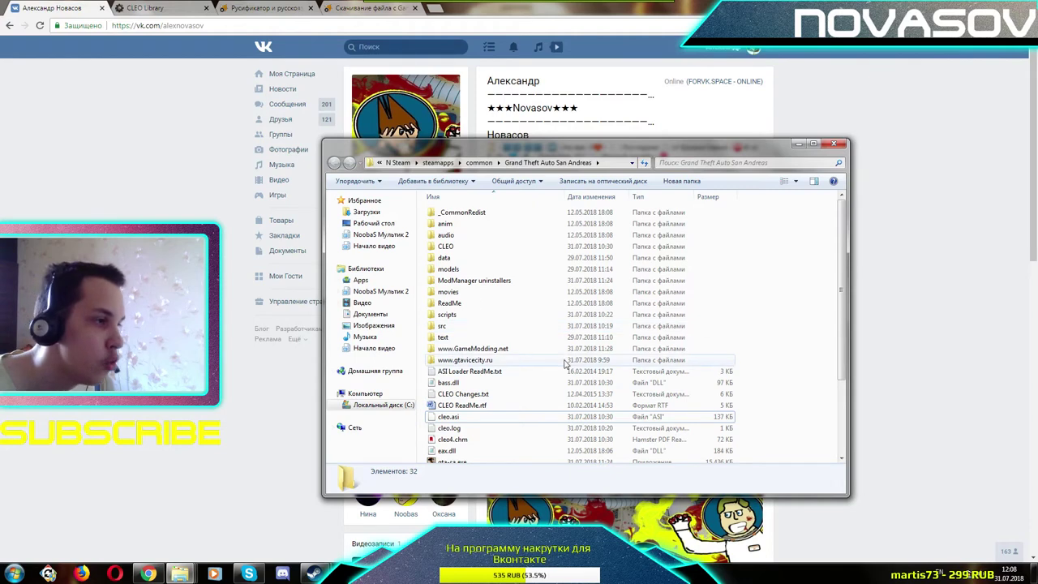
{"action": "double_click", "coordinate": [532, 259]}
{"action": "key", "text": "BackSpace"}
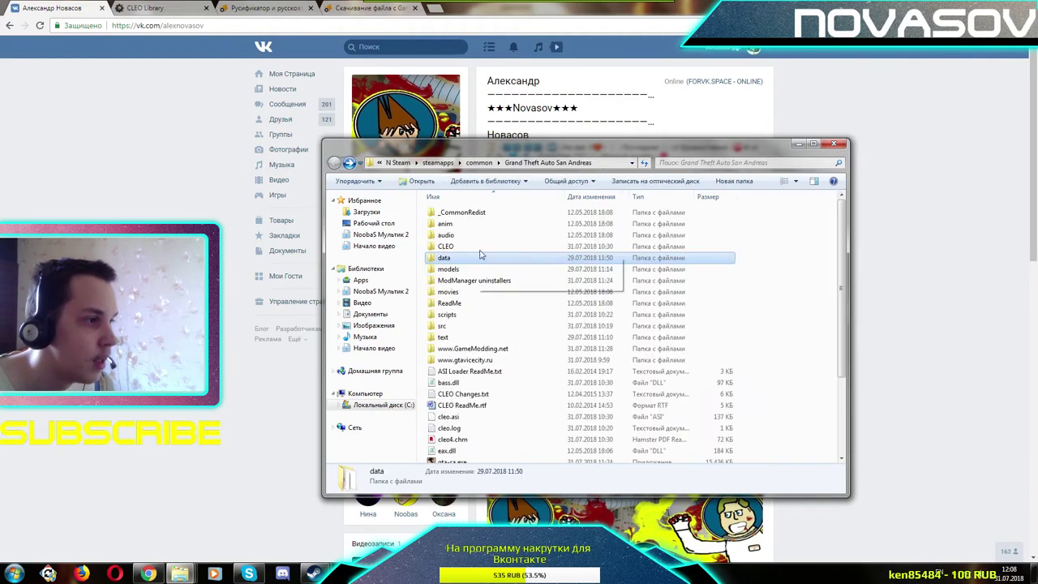
{"action": "double_click", "coordinate": [516, 279]}
{"action": "key", "text": "BackSpace"}
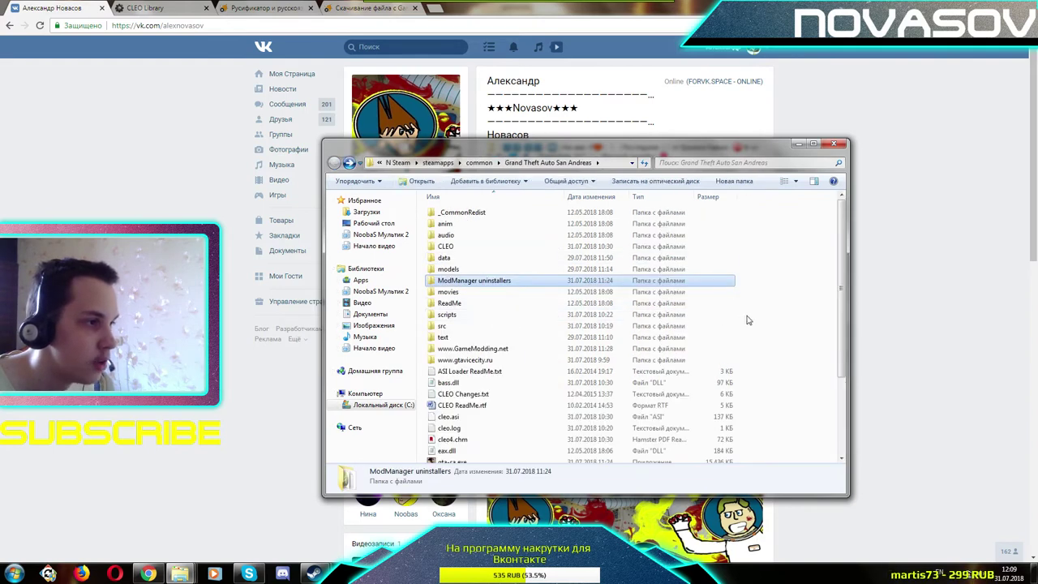
{"action": "double_click", "coordinate": [519, 213]}
{"action": "key", "text": "BackSpace"}
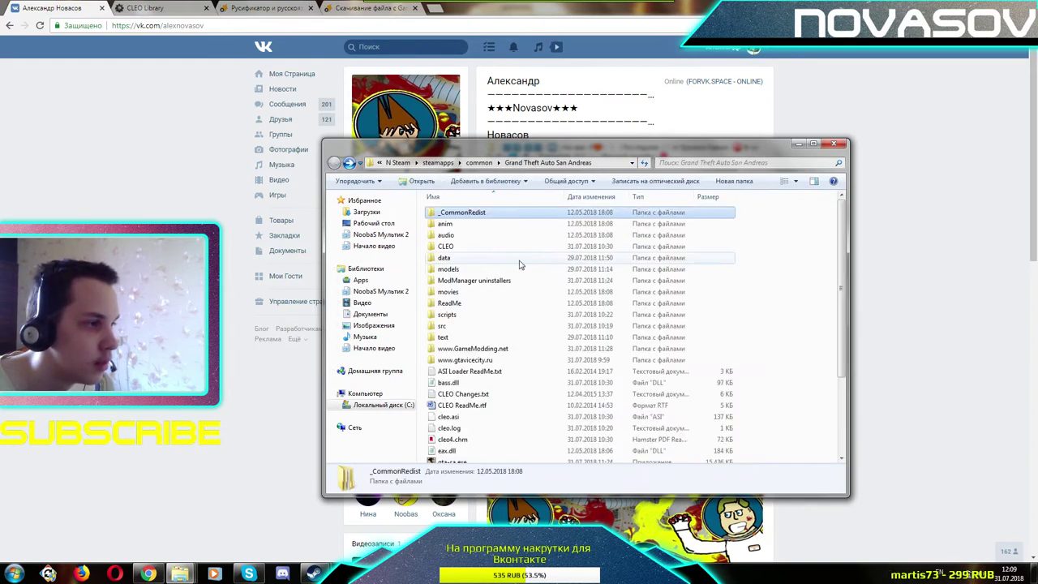
Examine the contents of the game's models, movies and scripts subfolders
{"action": "double_click", "coordinate": [544, 273]}
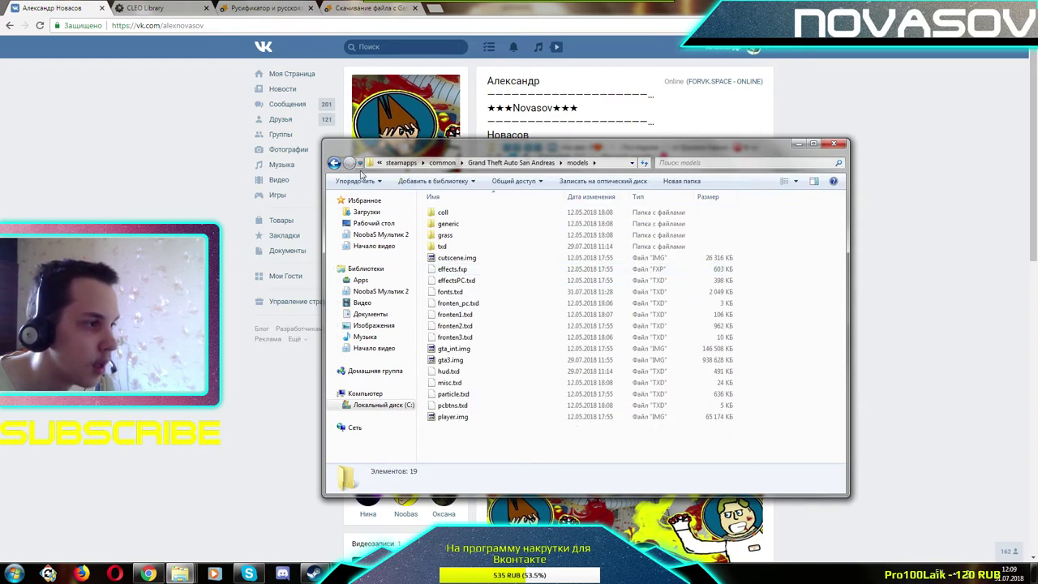
{"action": "left_click", "coordinate": [333, 163]}
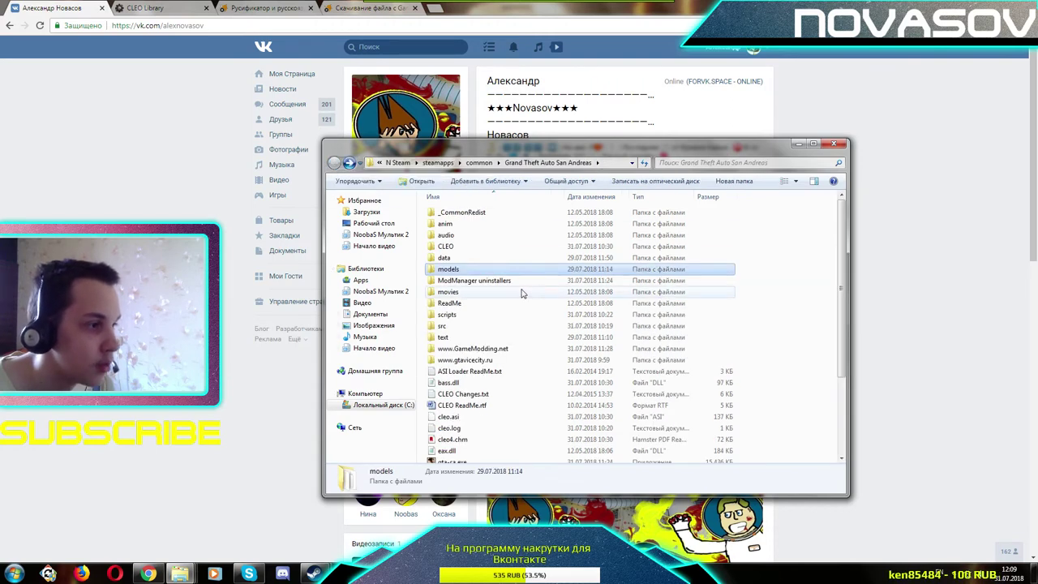
{"action": "double_click", "coordinate": [449, 292]}
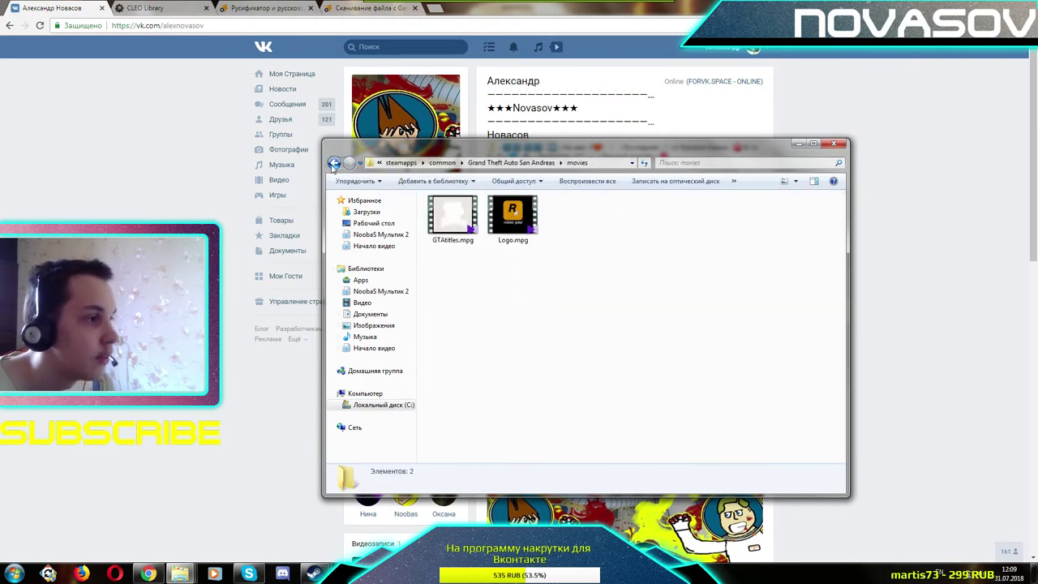
{"action": "left_click", "coordinate": [333, 163]}
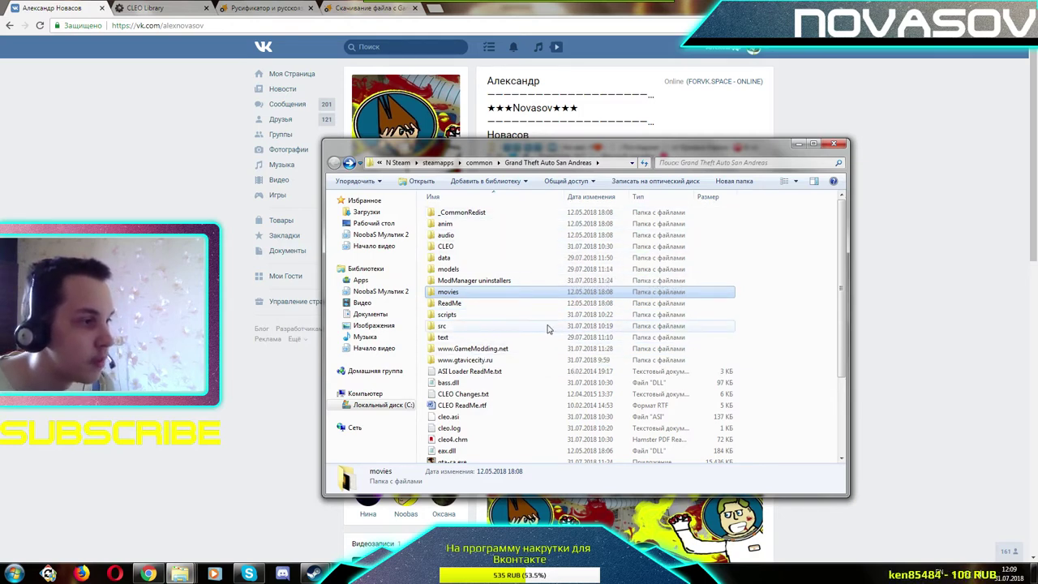
{"action": "double_click", "coordinate": [512, 316]}
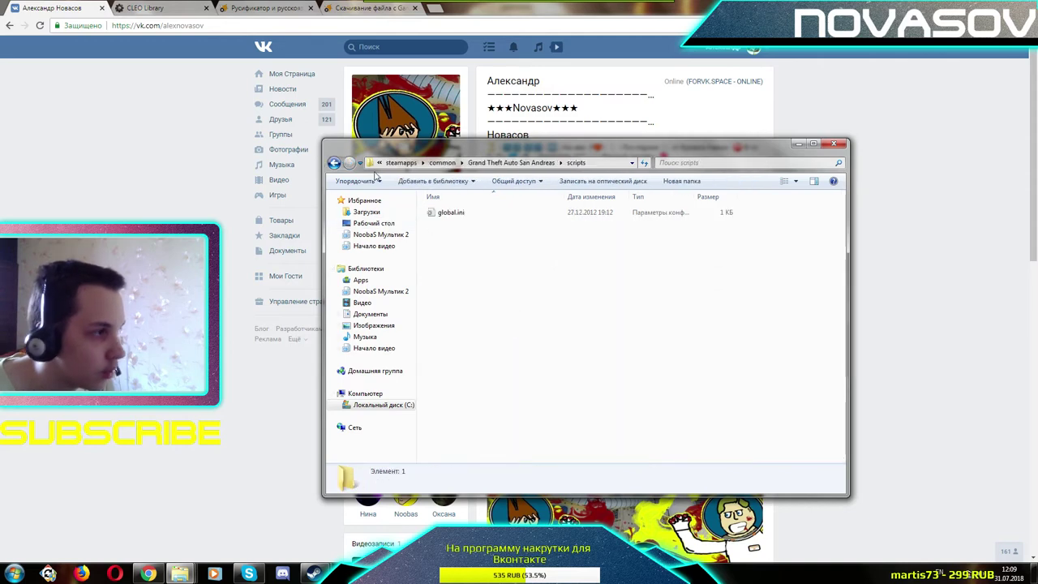